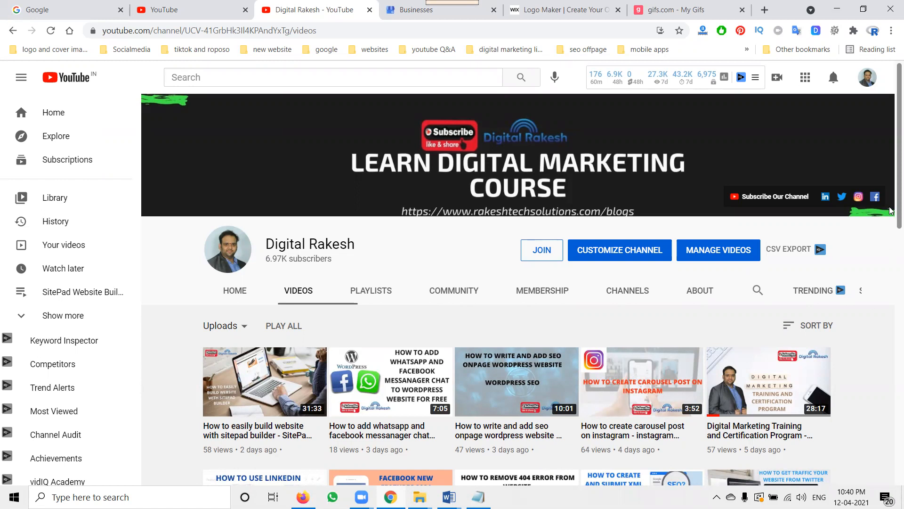
Open the Canva home page in a new browser tab.
left_click(766, 9)
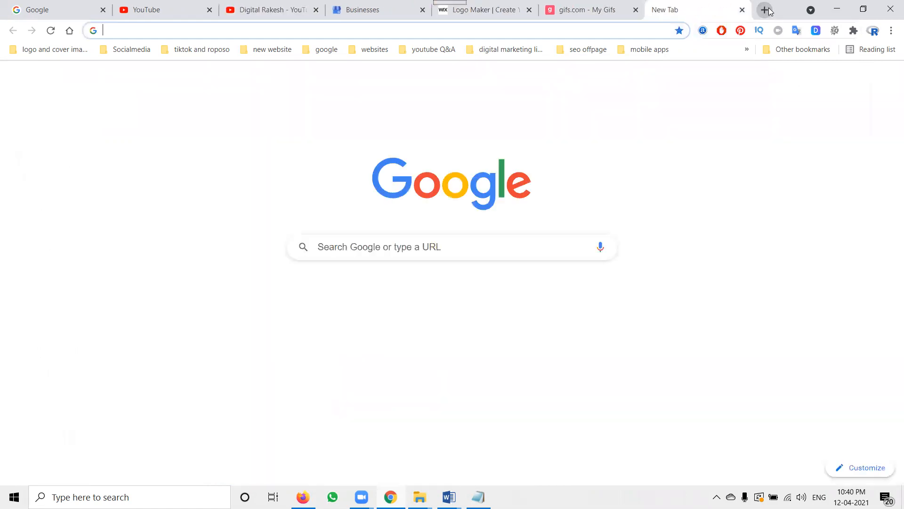
type("ca")
key("Return")
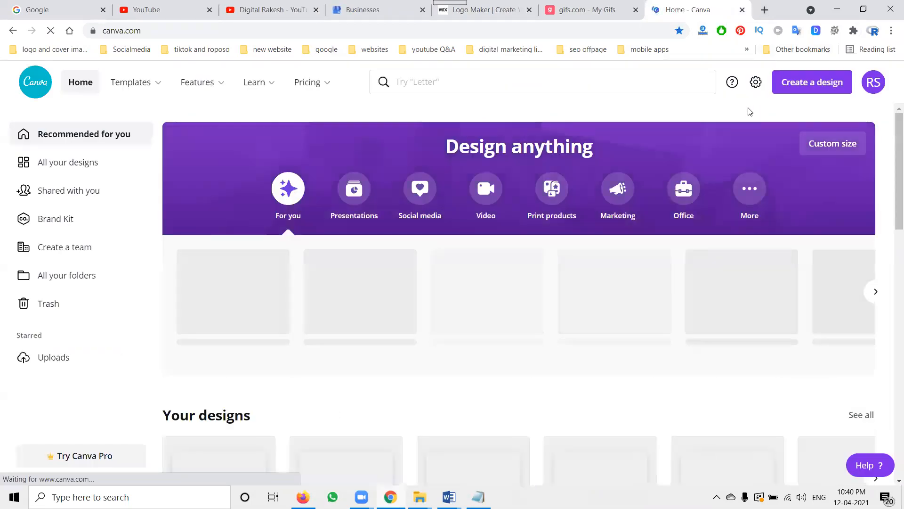
Open the "Digital Marketing Training and Certification Program" video from the channel's uploads in a new tab and pause playback.
left_click(257, 6)
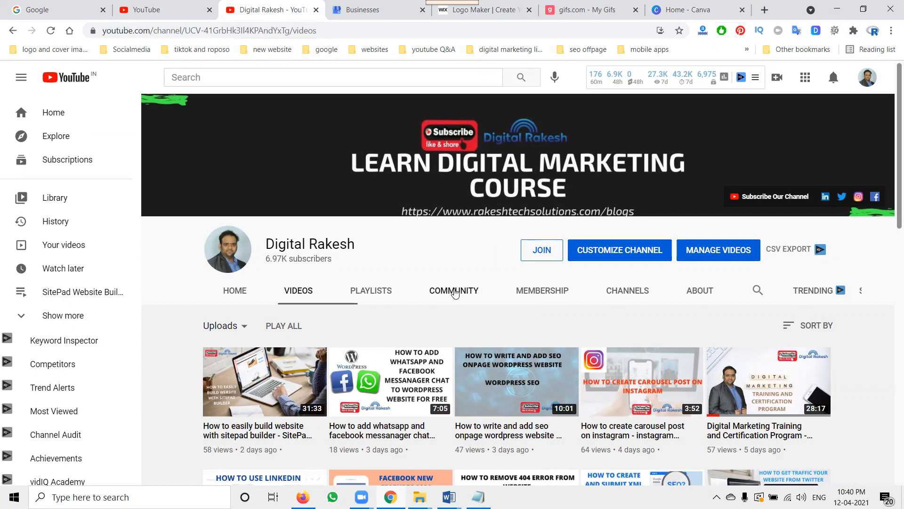
scroll(453, 294, "down", 3)
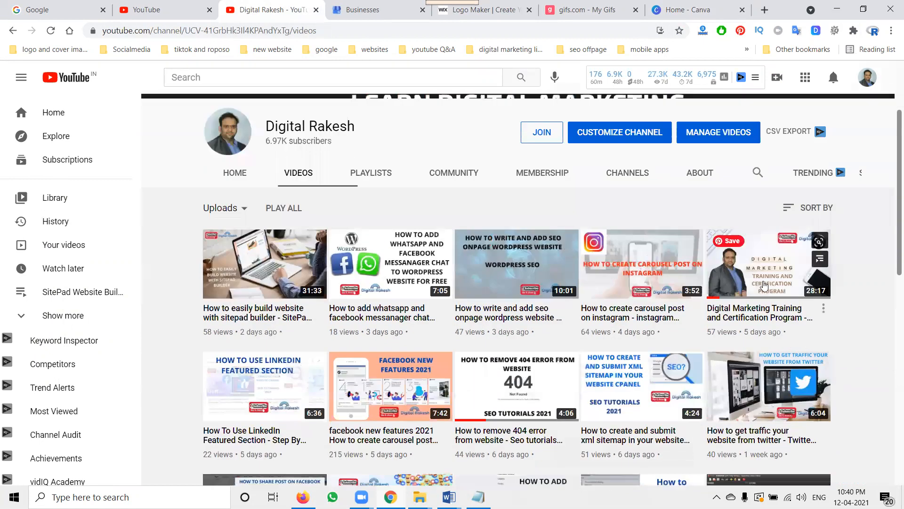
right_click(776, 276)
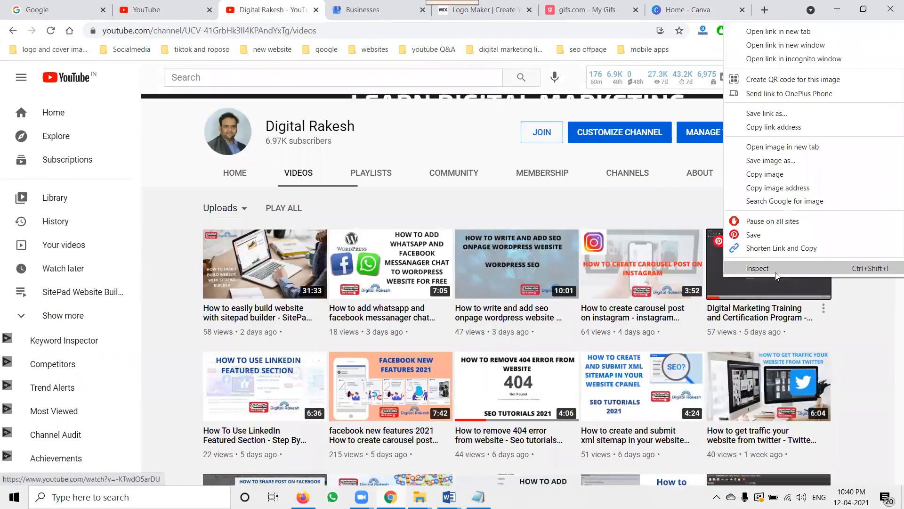
left_click(765, 32)
left_click(304, 4)
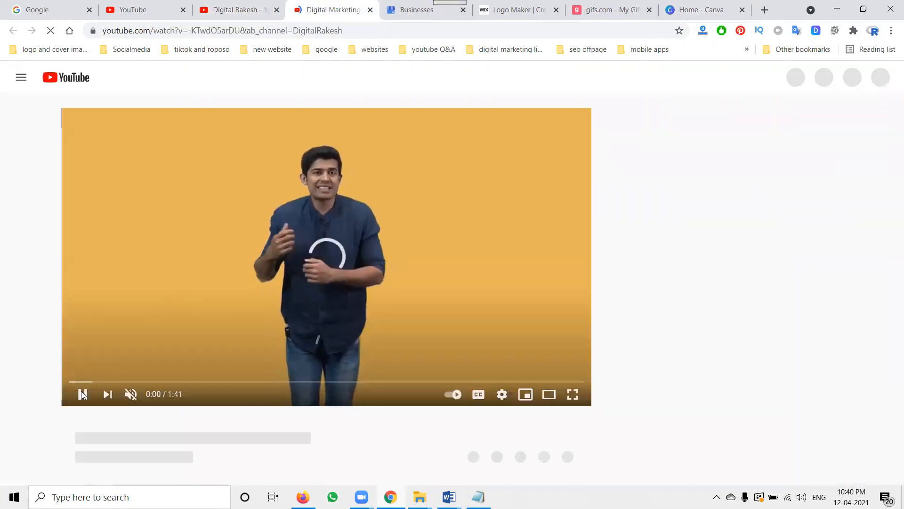
left_click(83, 394)
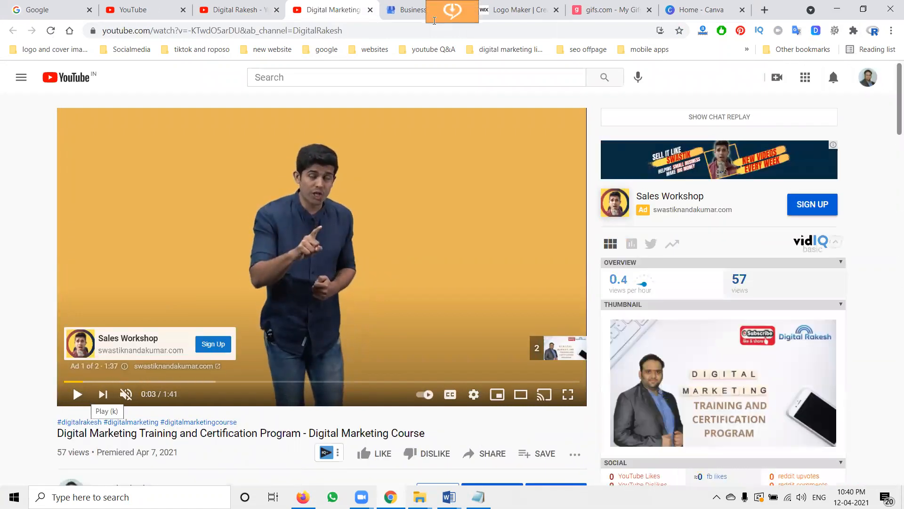
Look over the Projects page on gifs.com and return to the digital marketing video.
left_click(589, 10)
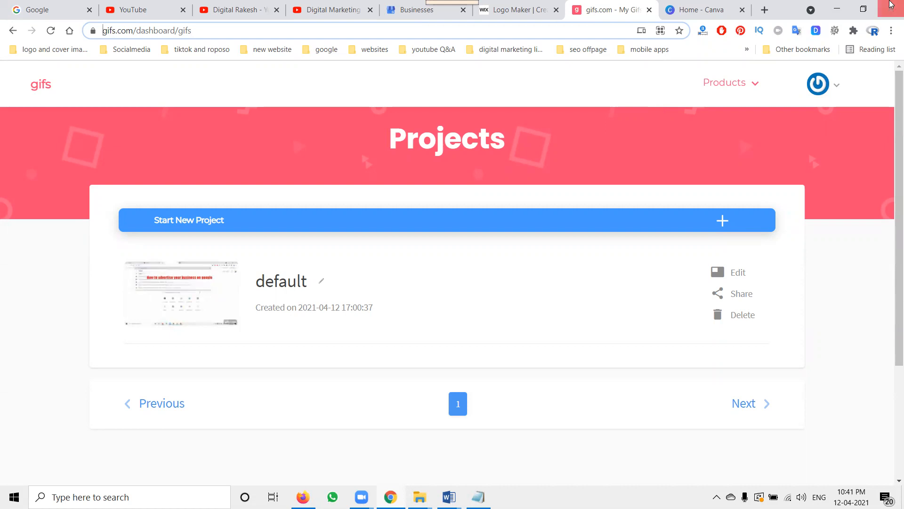
mouse_move(783, 81)
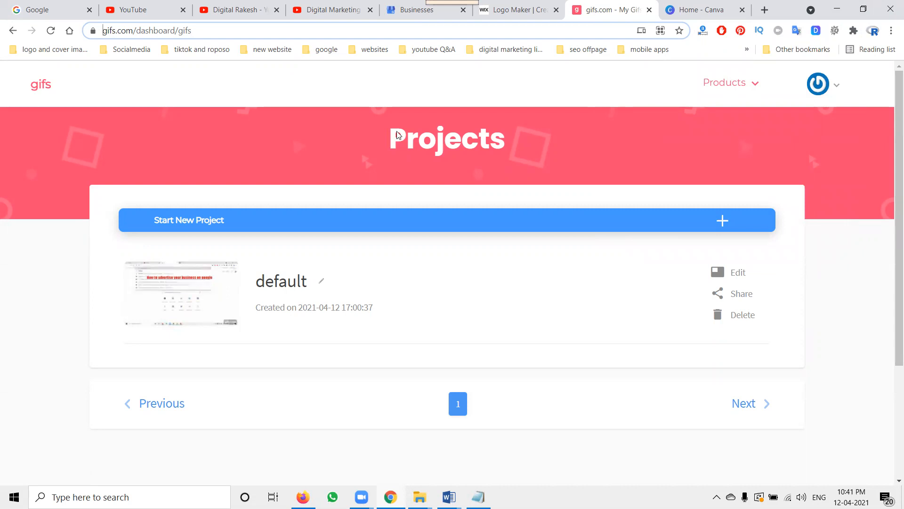
left_click(342, 7)
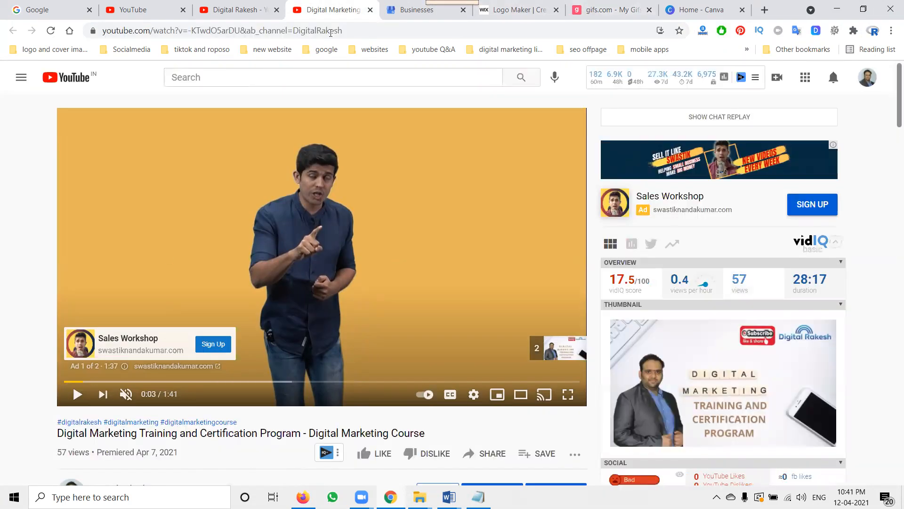
Skip the ad, pause the digital marketing video and move its playback position to 2:04.
left_click(69, 396)
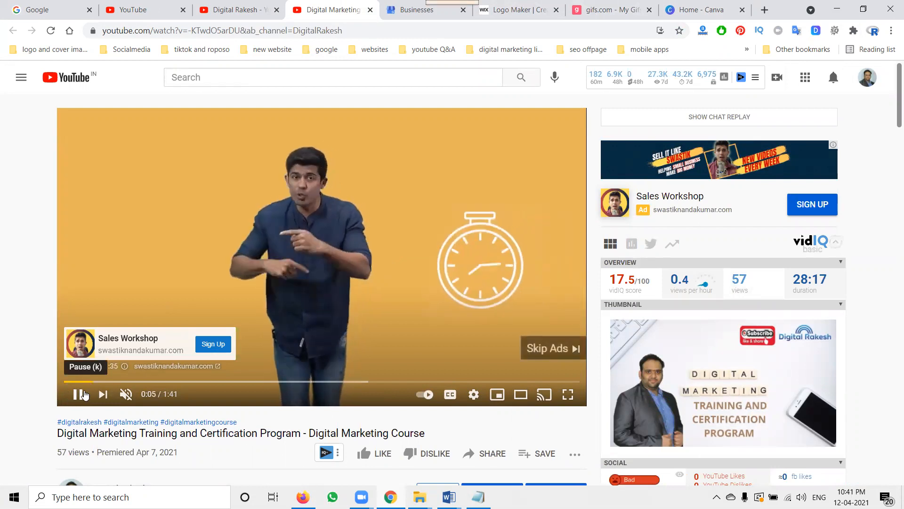
left_click(549, 349)
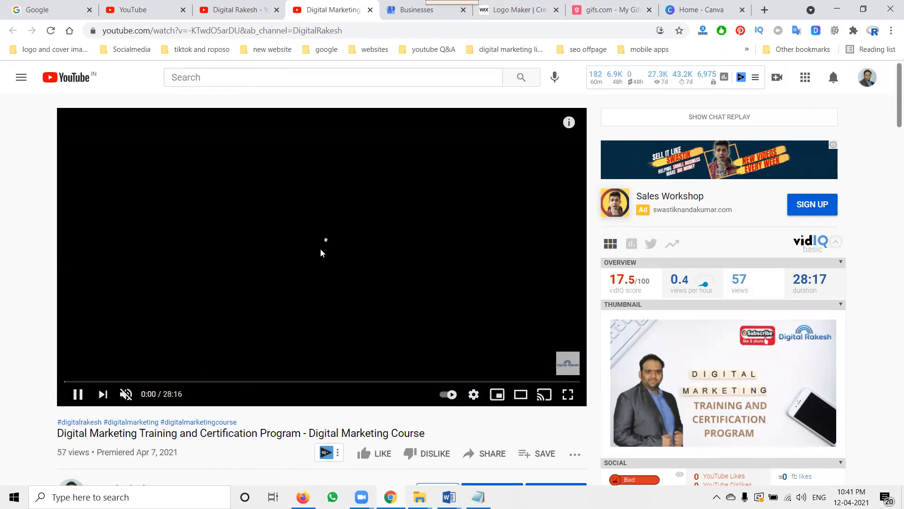
left_click(321, 252)
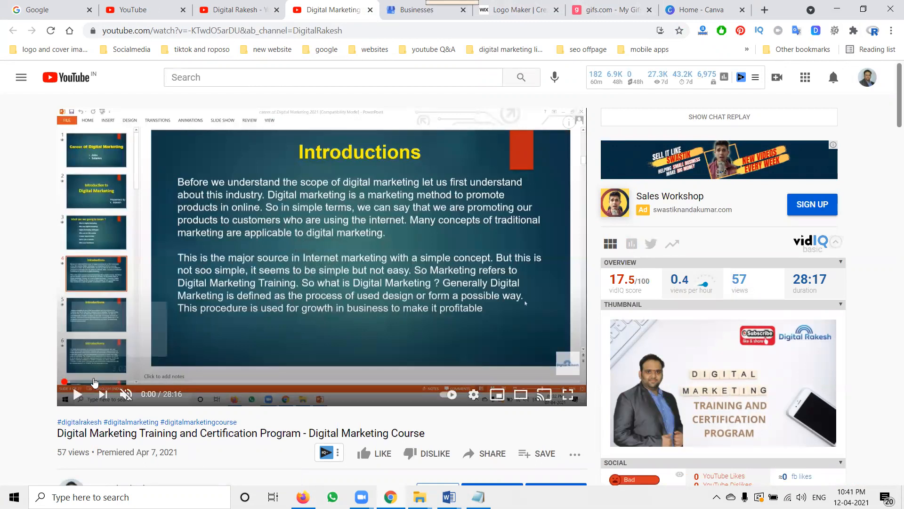
left_click(73, 382)
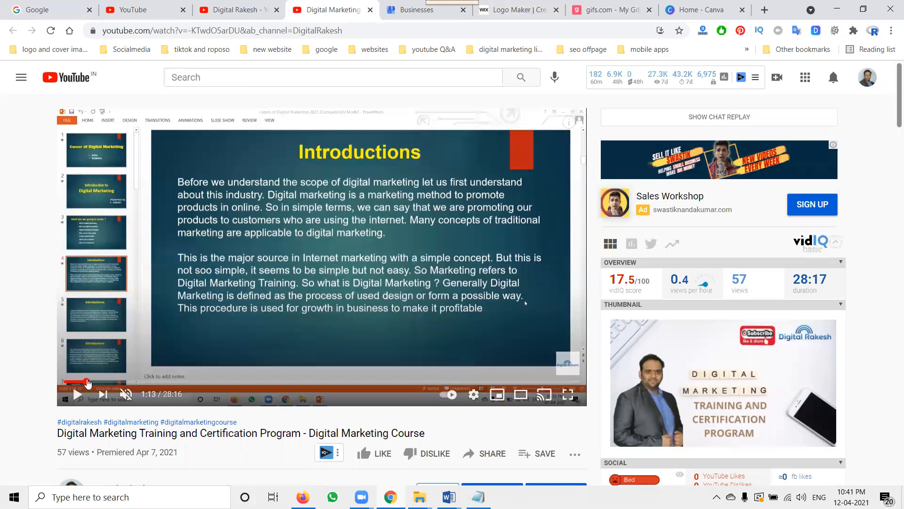
left_click(88, 382)
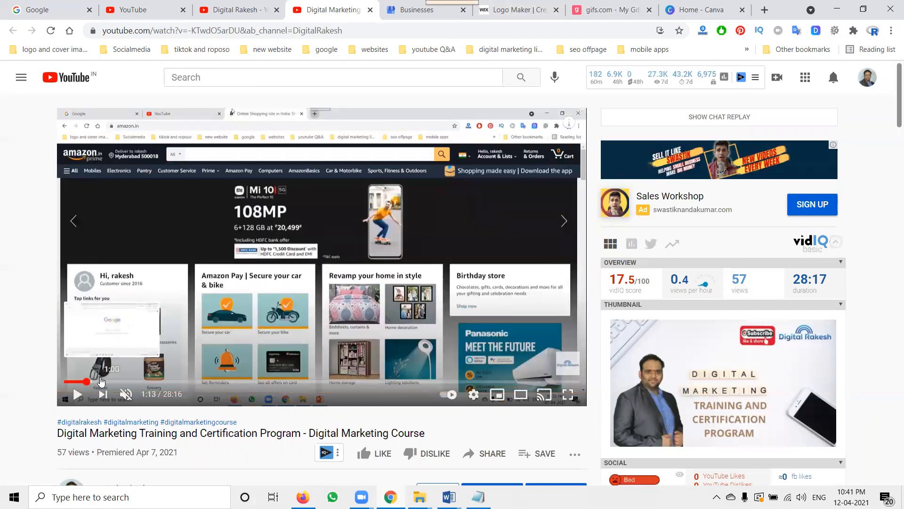
left_click(100, 382)
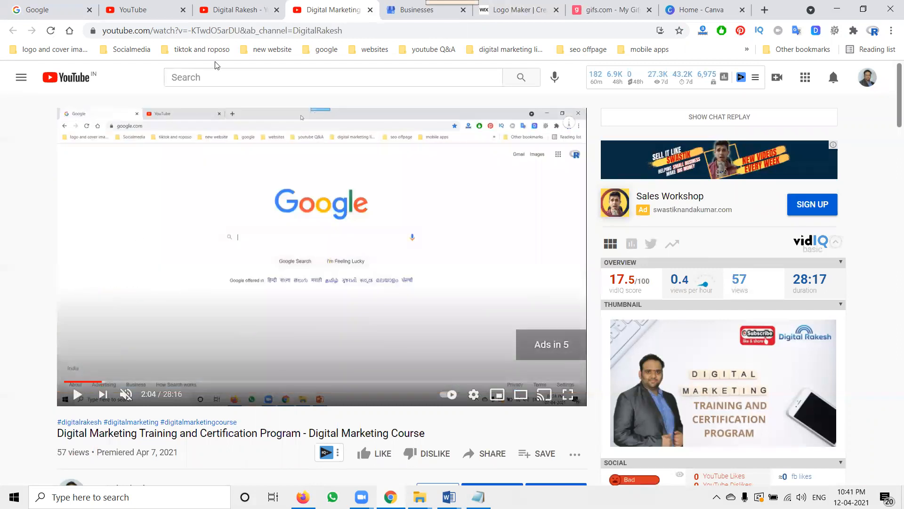
left_click(223, 32)
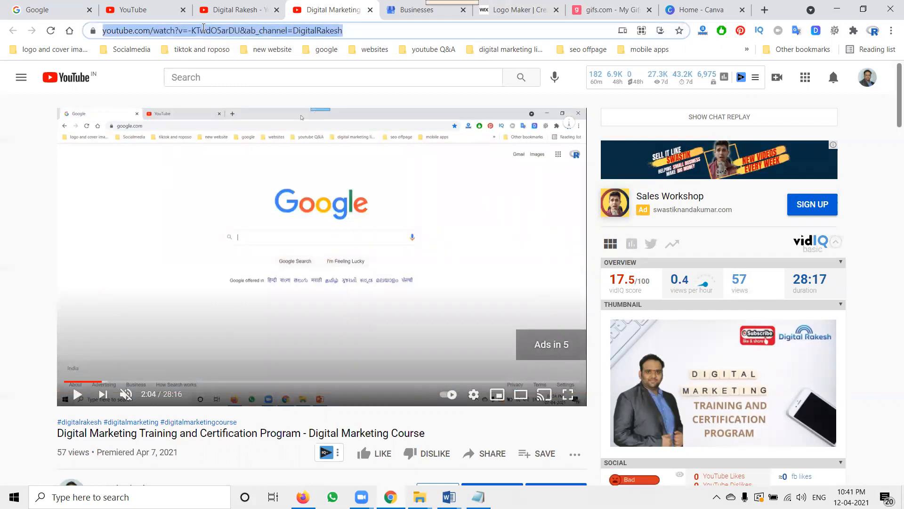
left_click(204, 29)
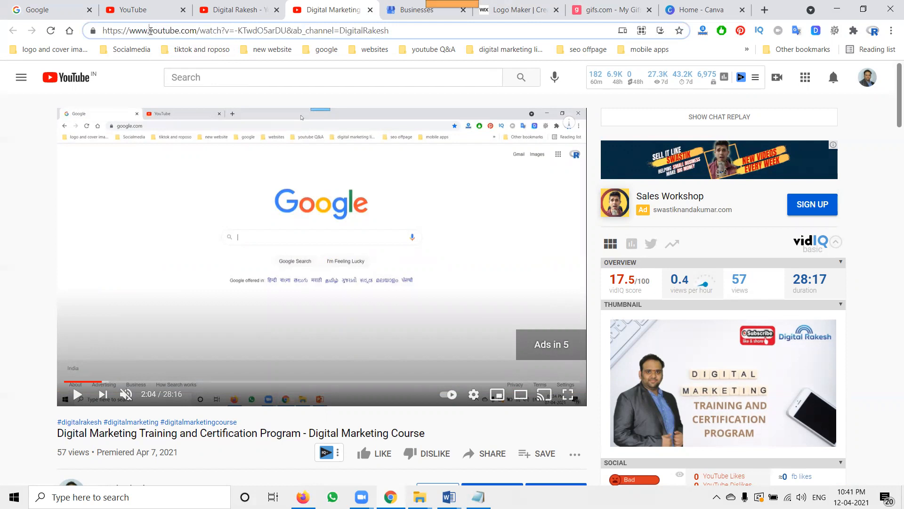
left_click_drag(150, 31, 102, 31)
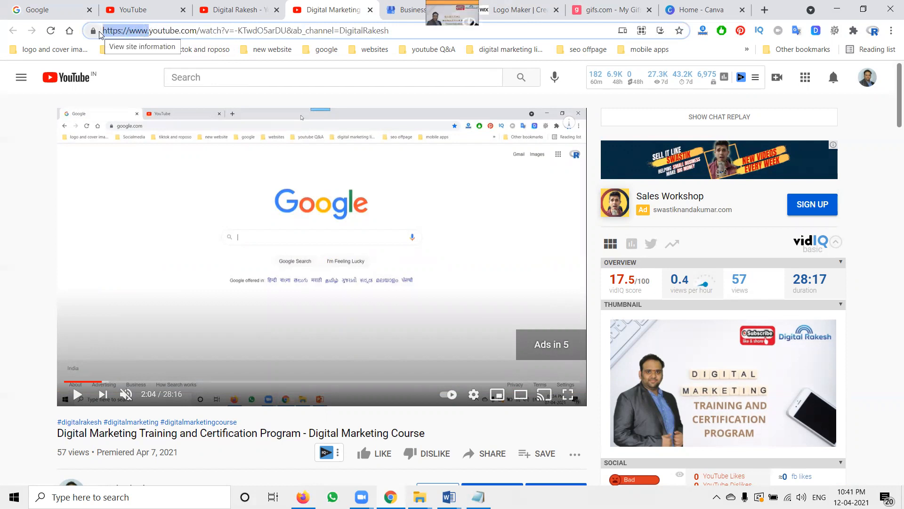
type("gi")
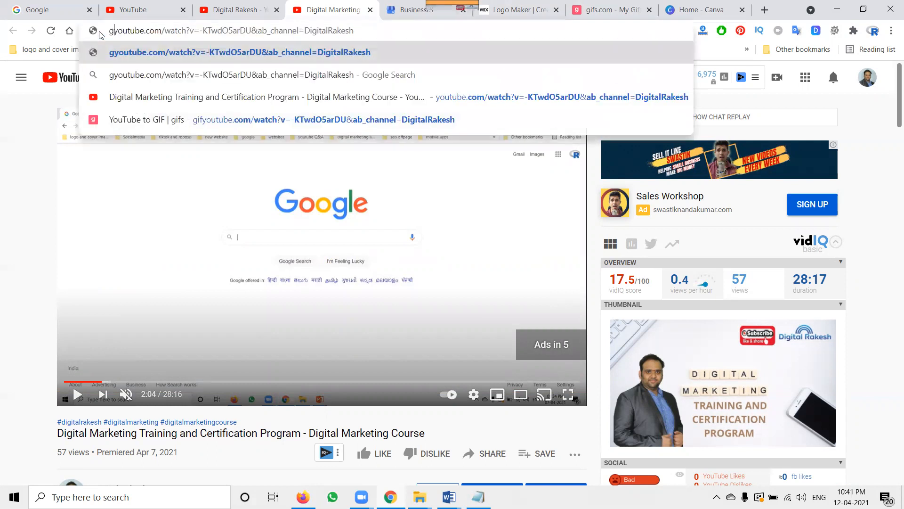
type("f")
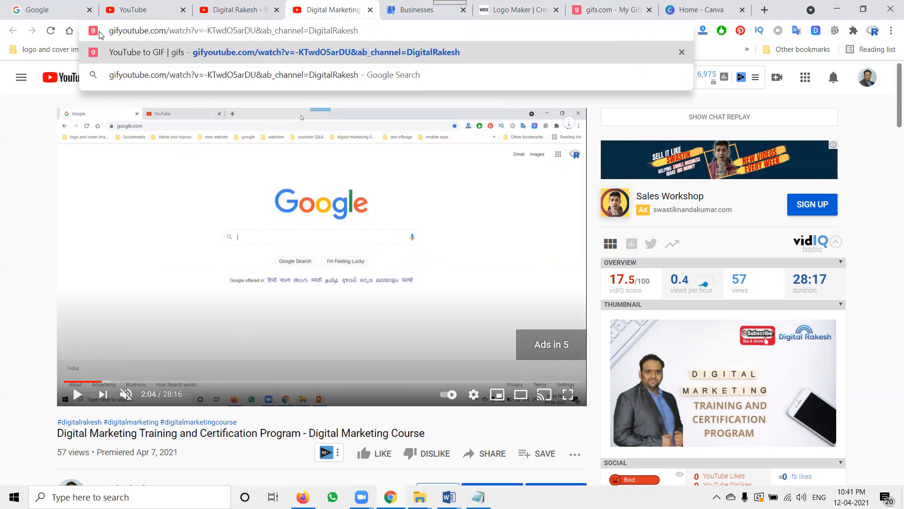
key("Return")
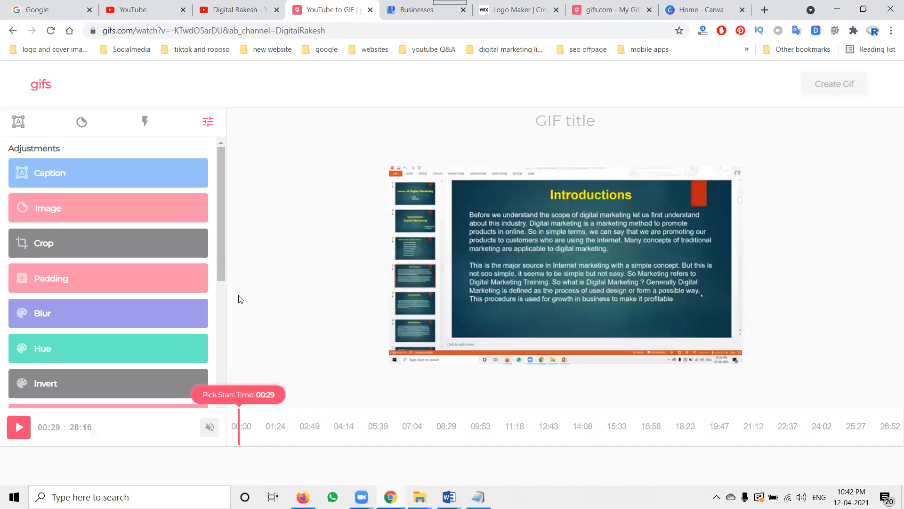
Pick a start point on the video timeline and set the GIF clip to run from 06:16.52 to 06:20.81.
mouse_move(229, 427)
left_mouse_down()
mouse_move(301, 412)
mouse_move(470, 297)
mouse_move(432, 303)
mouse_move(378, 293)
mouse_move(323, 438)
mouse_move(297, 431)
mouse_move(388, 430)
mouse_move(331, 432)
left_mouse_up()
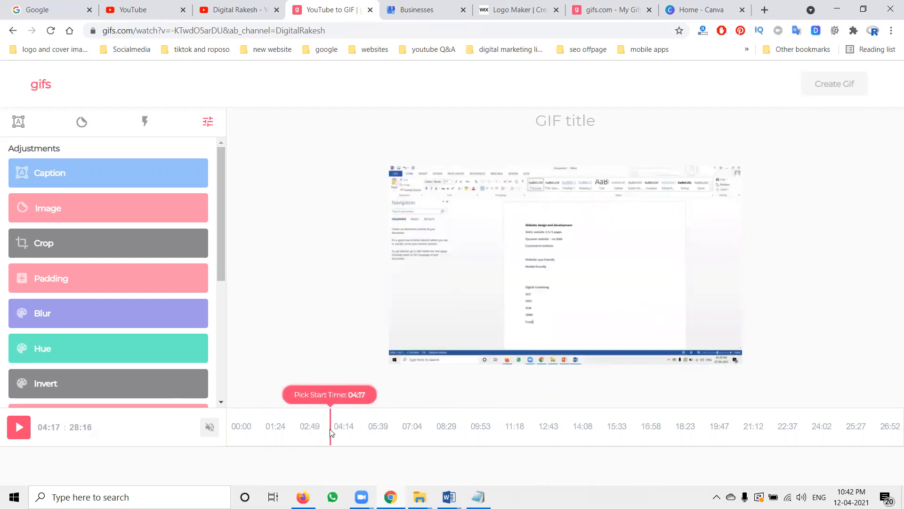
left_click(333, 426)
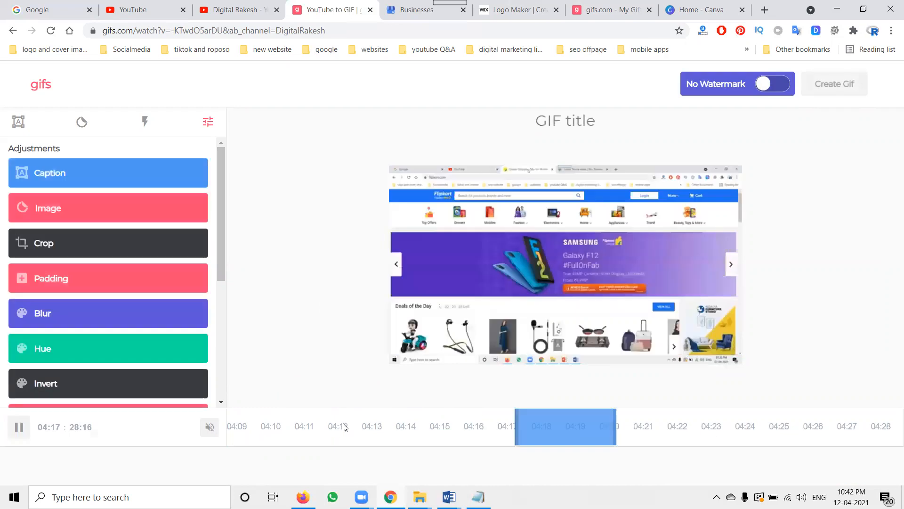
left_click_drag(579, 425, 209, 433)
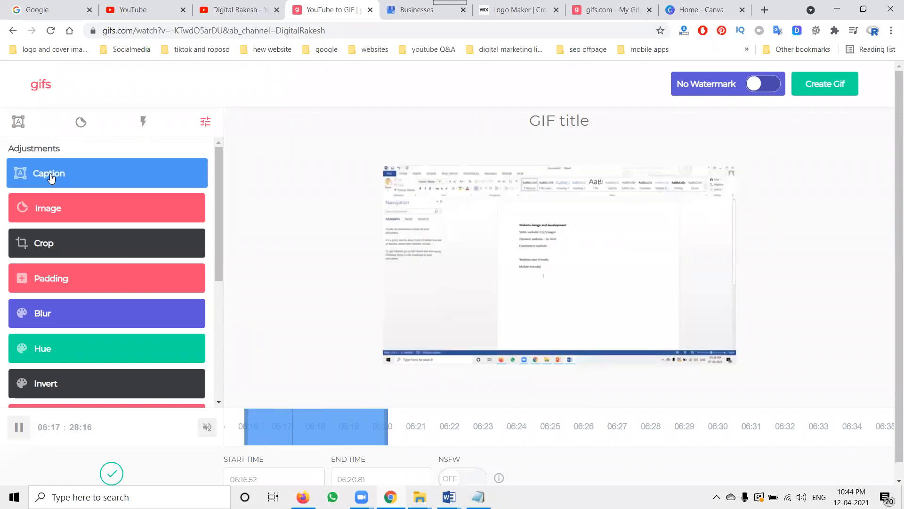
Add a caption to the GIF reading "Learn Digital Marketing Training".
left_click(79, 188)
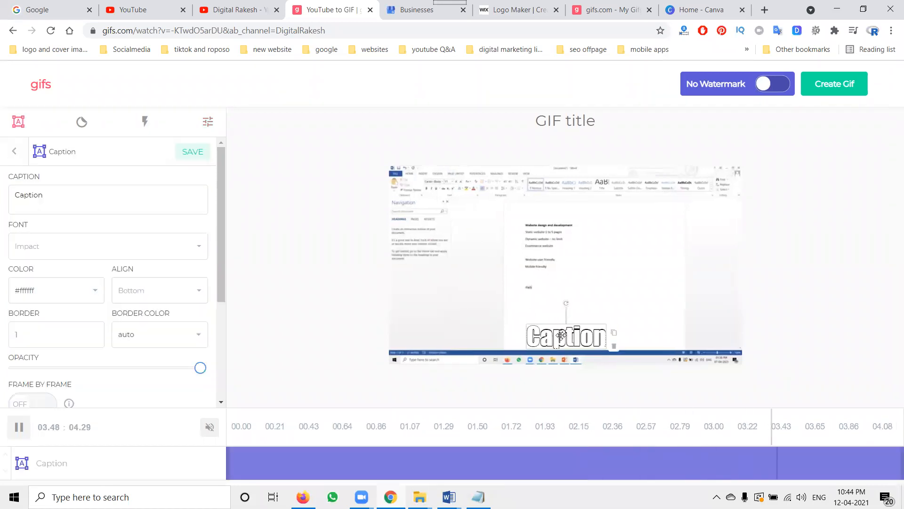
triple_click(69, 201)
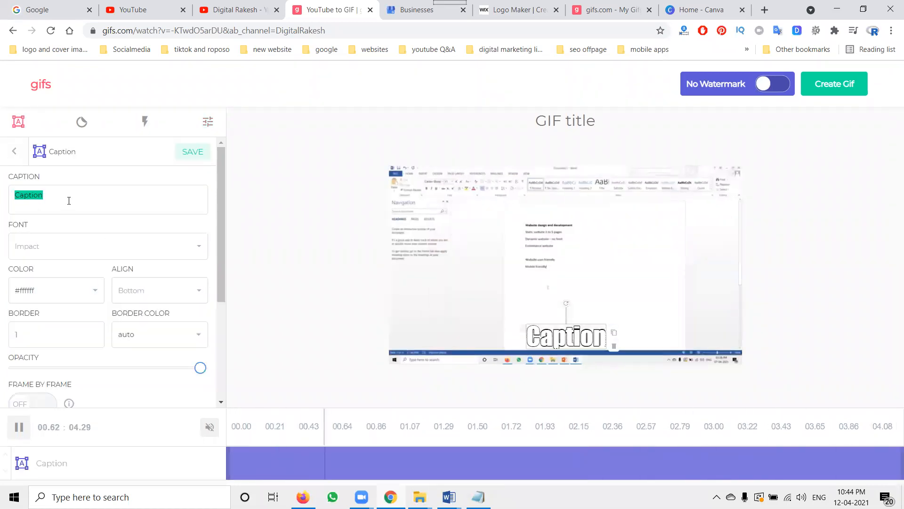
type("Learn Dig")
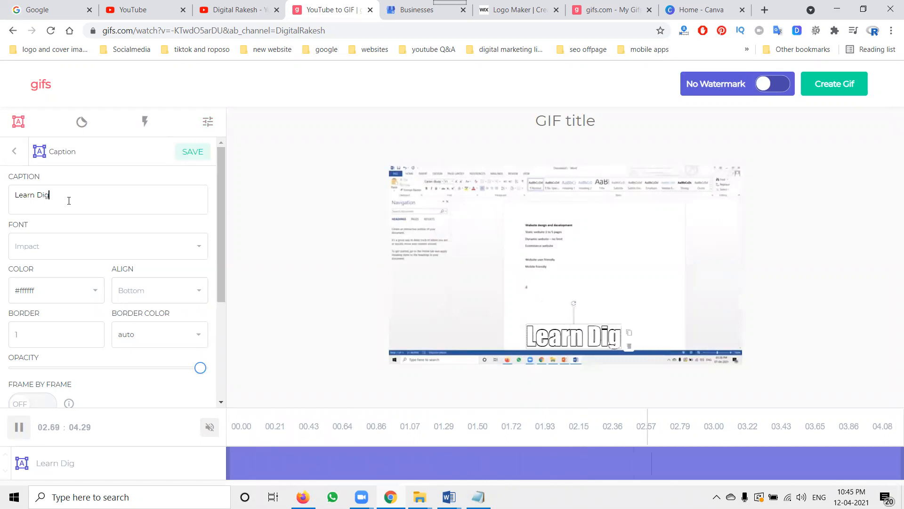
type("ital Marke")
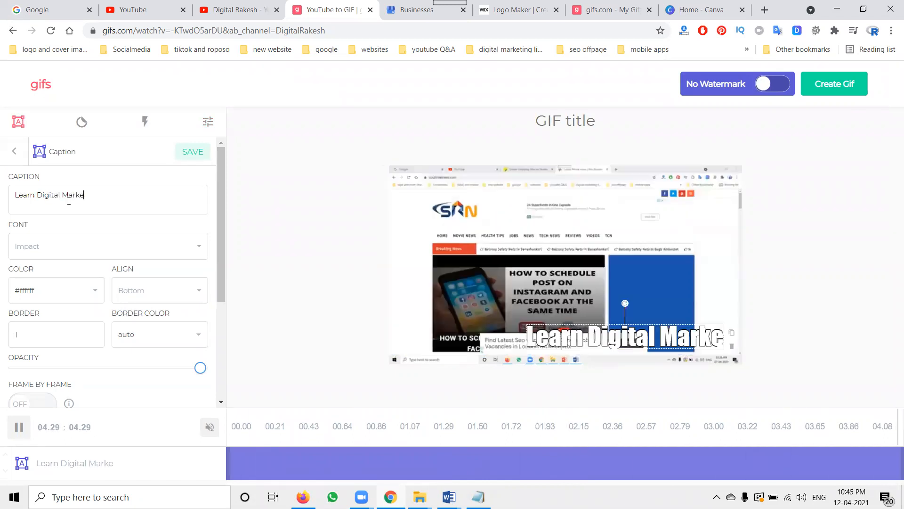
type("ting")
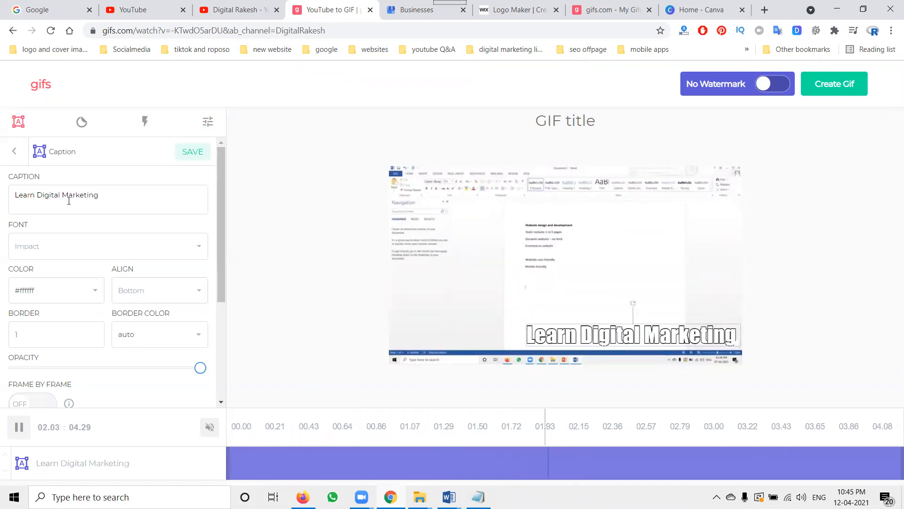
type(" Train")
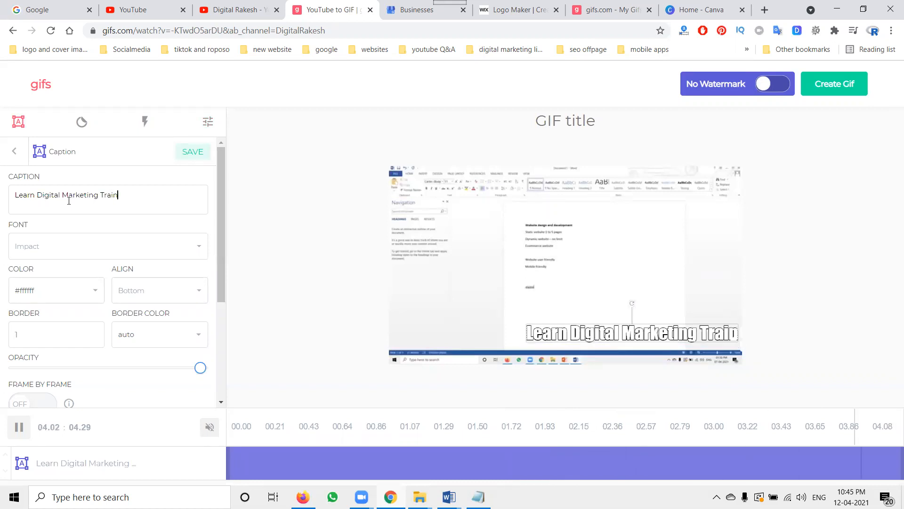
type("ing")
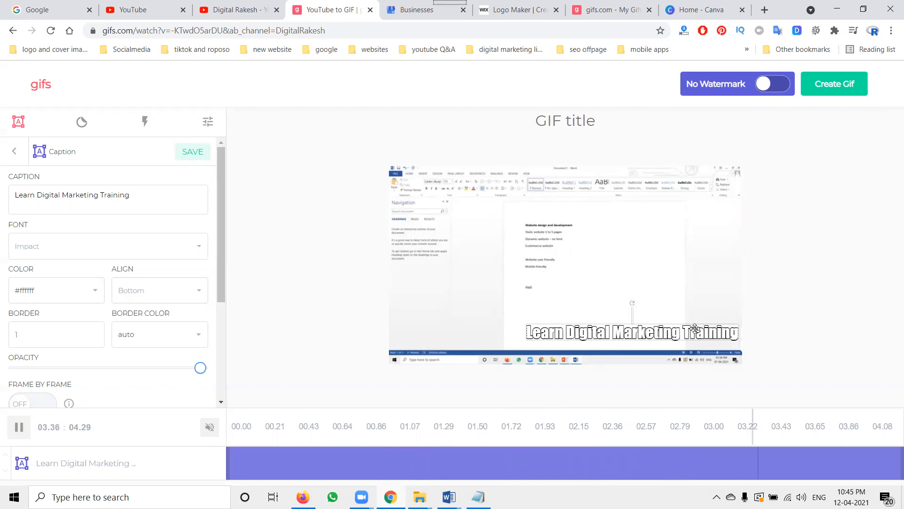
Replace the word "Training" in the caption with "Online".
triple_click(116, 199)
left_click(110, 197)
double_click(110, 197)
type("Onl")
key("BackSpace")
key("BackSpace")
type("nline")
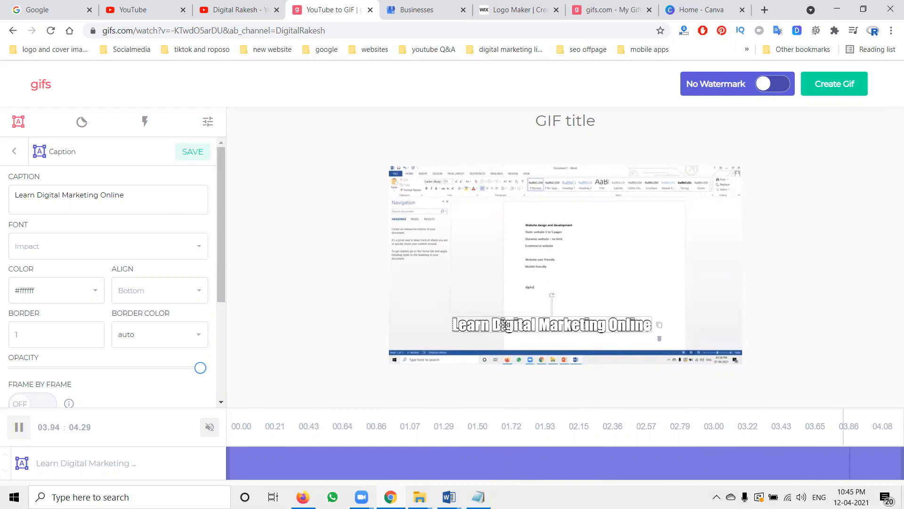
Set the caption's text color to blue #002fff.
left_click(29, 290)
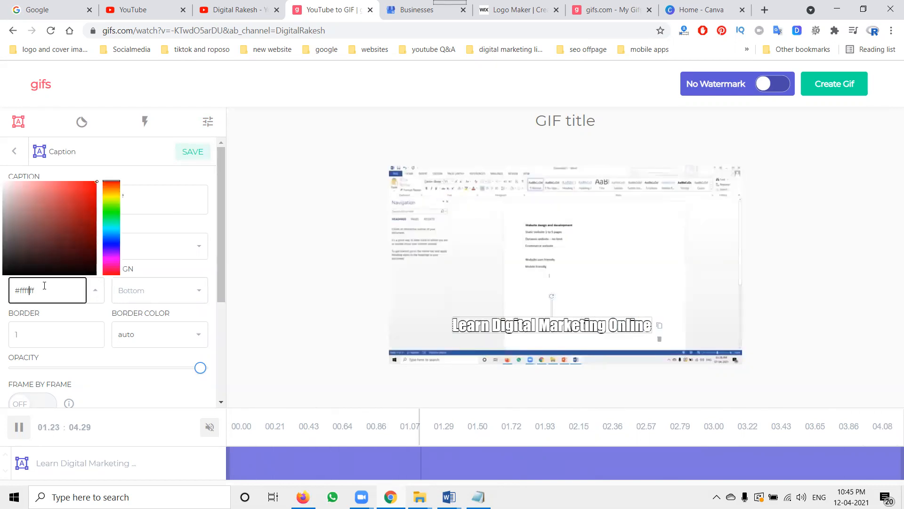
left_click(113, 246)
left_click(776, 252)
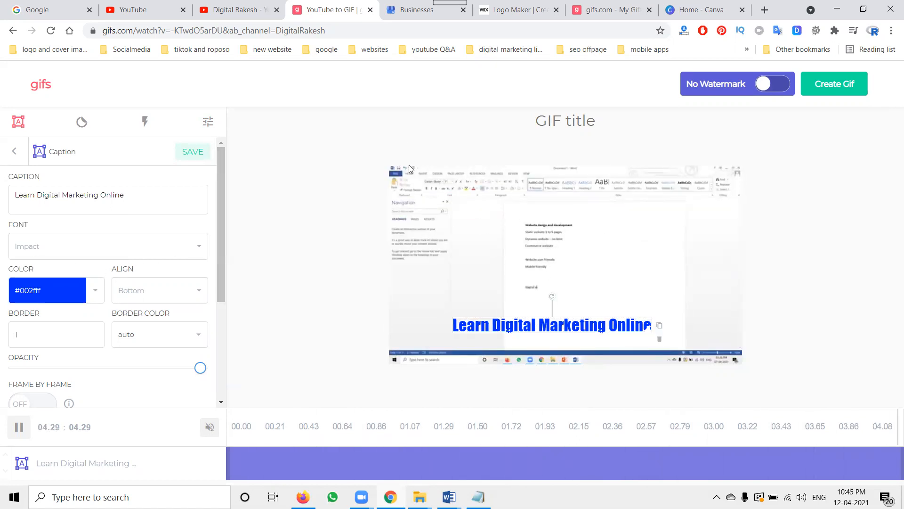
Check the gifs.com pricing page to compare the features of the free, premium and enterprise plans.
left_click(608, 10)
mouse_move(738, 95)
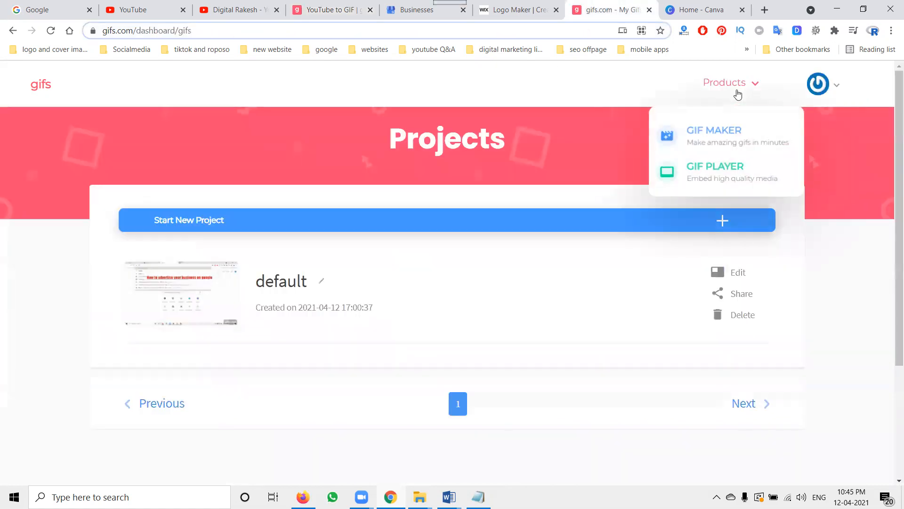
left_click(11, 31)
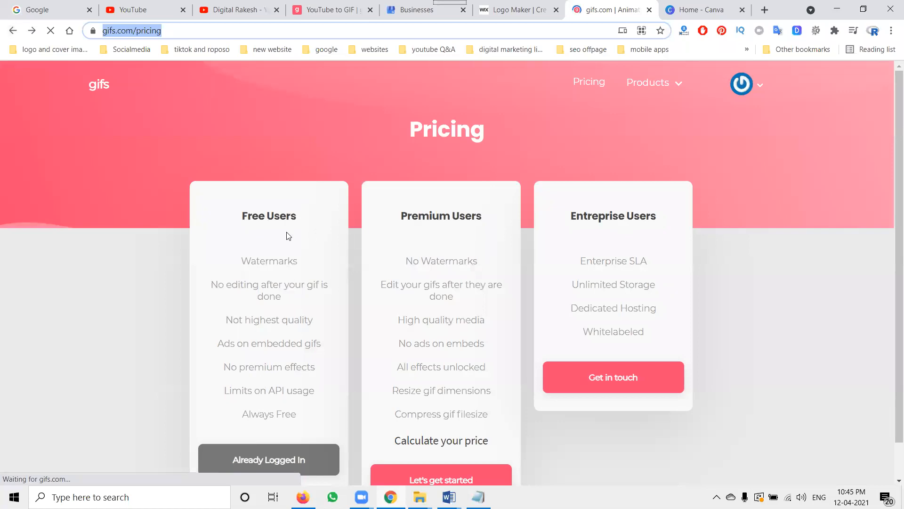
scroll(280, 230, "down", 1)
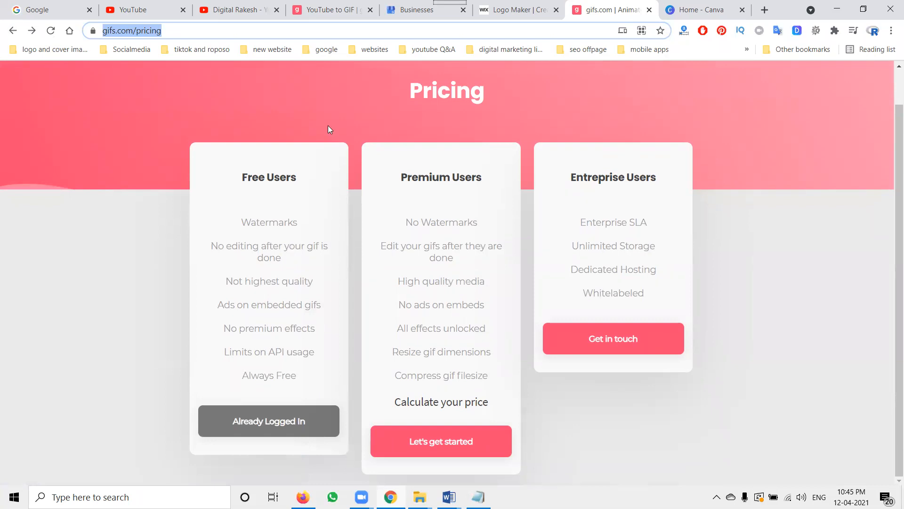
Return to the GIF editor, look over the caption settings and create the GIF.
left_click(310, 10)
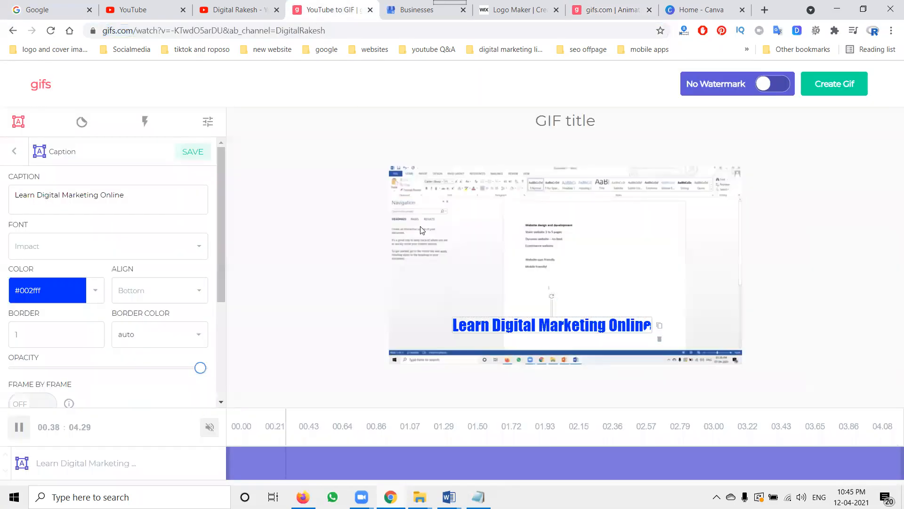
scroll(69, 242, "down", 4)
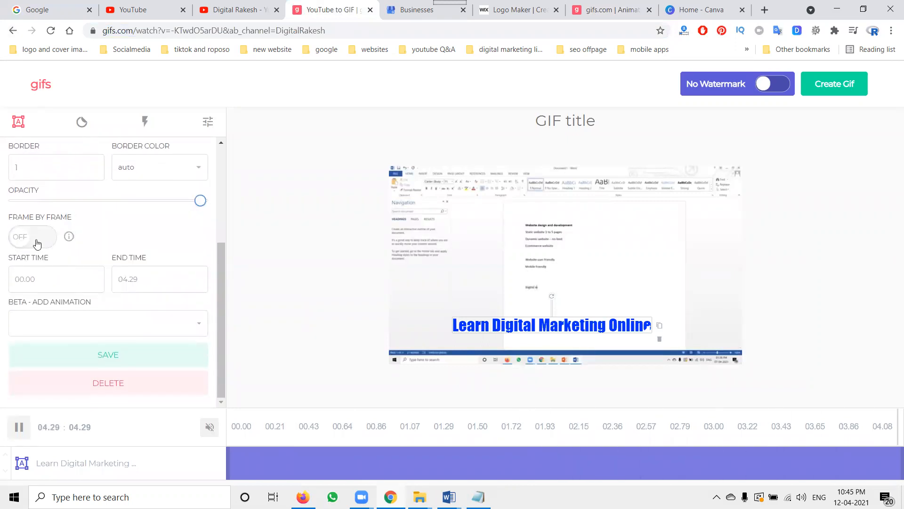
scroll(37, 243, "up", 3)
left_click(143, 244)
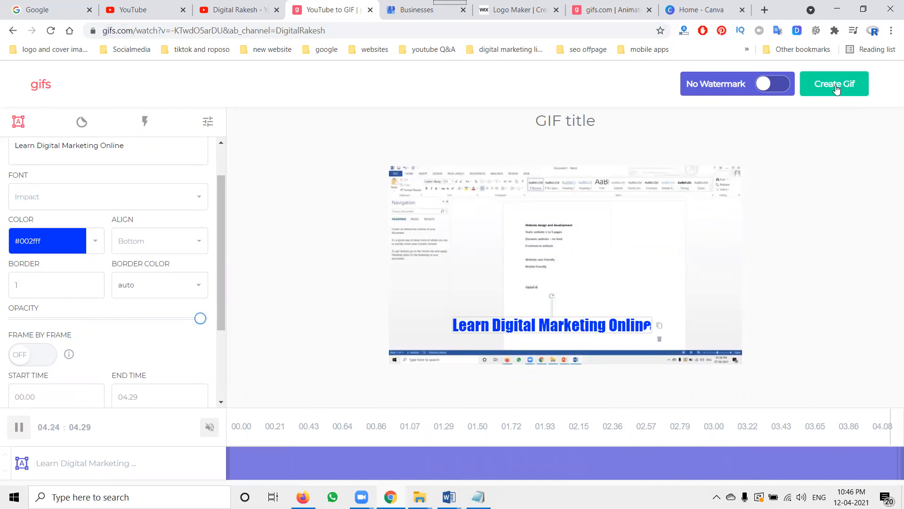
left_click(836, 89)
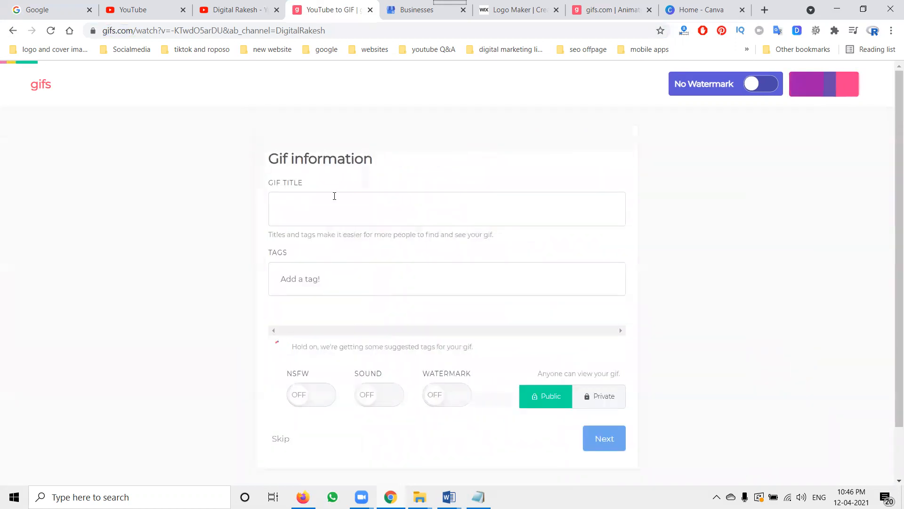
Title the GIF "learn dm online" in its information form.
left_click(323, 205)
type("How to Create a GIF From a YouTube Video | in Just 60 Seconds")
key("ctrl+z")
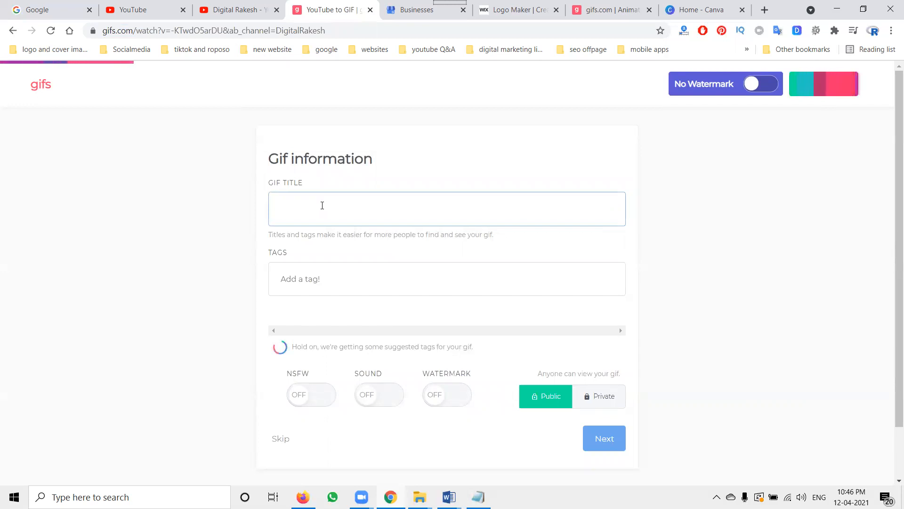
type("learn d")
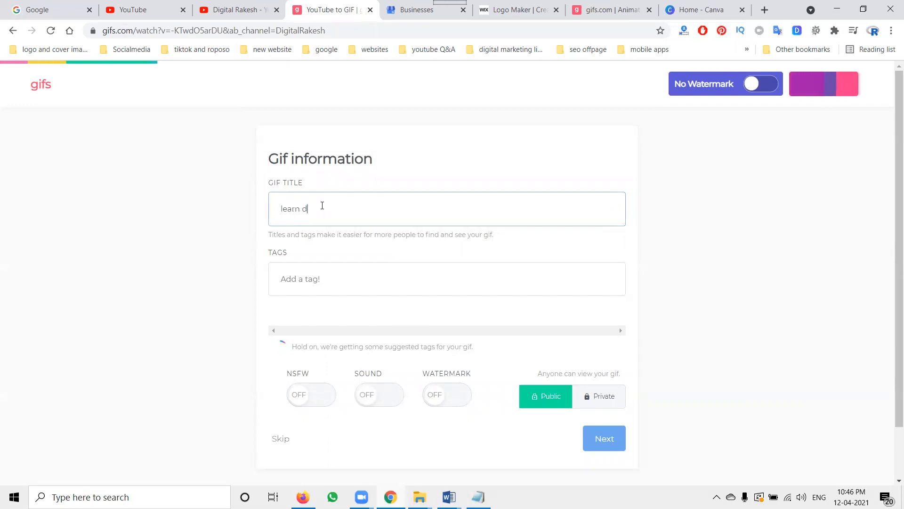
type("m online")
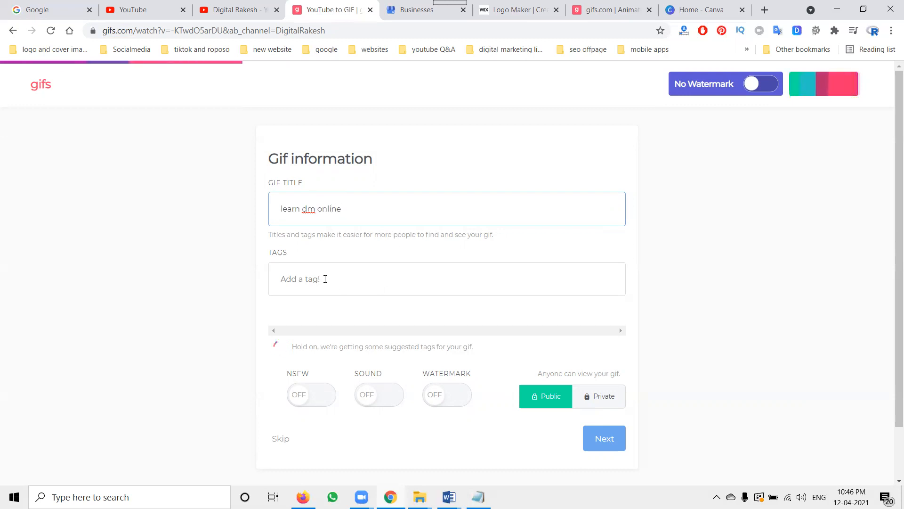
Continue with the GIF set to public and decline the premium upgrade offer.
scroll(676, 291, "down", 1)
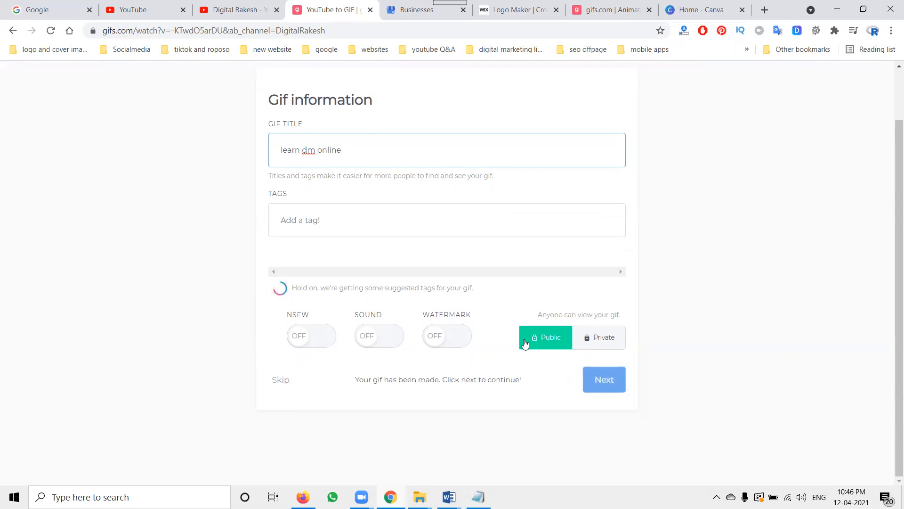
left_click(601, 385)
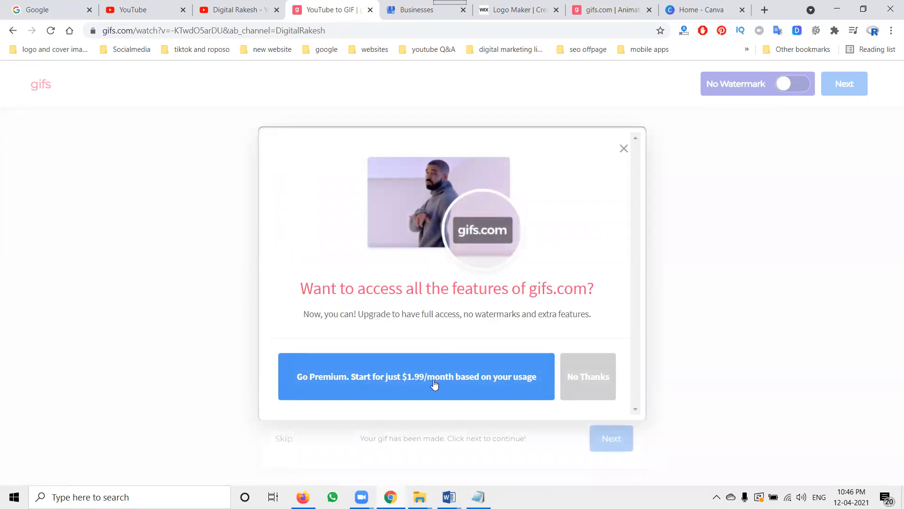
left_click(587, 377)
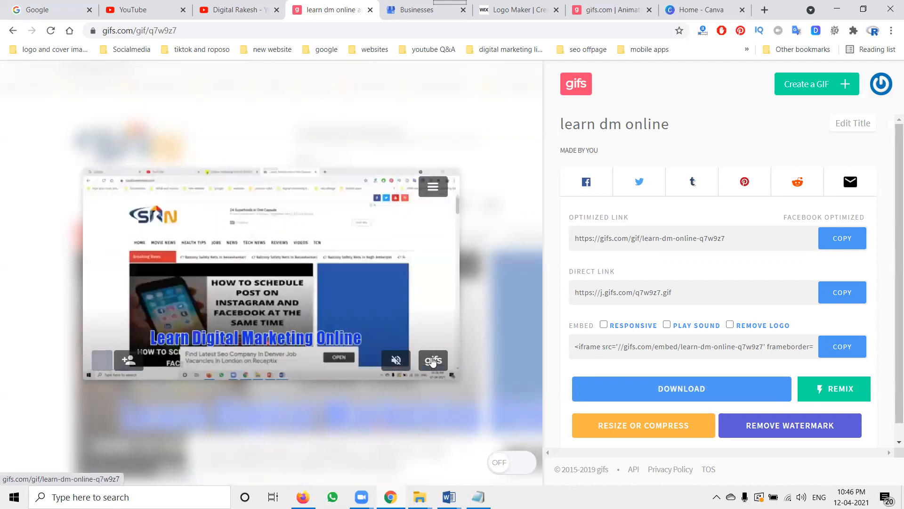
Look over the Canva home page and the gifs.com pricing plans.
left_click(728, 10)
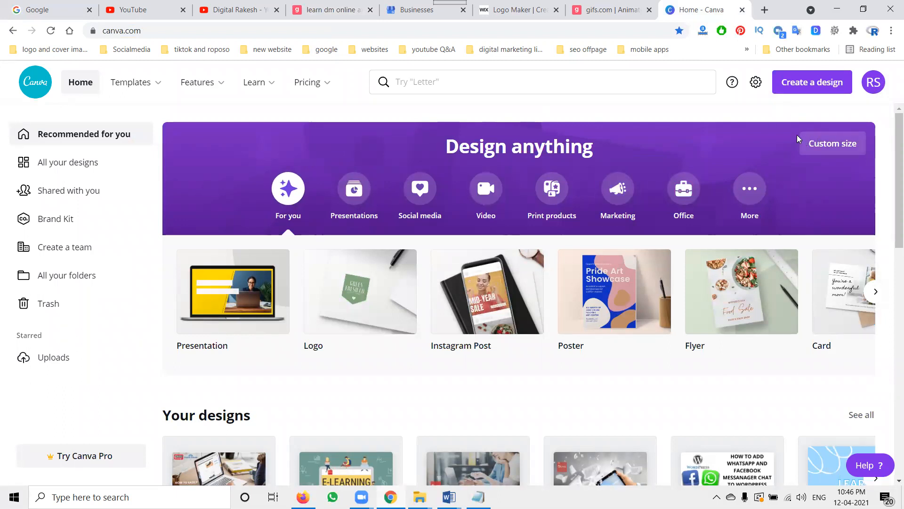
scroll(550, 167, "down", 3)
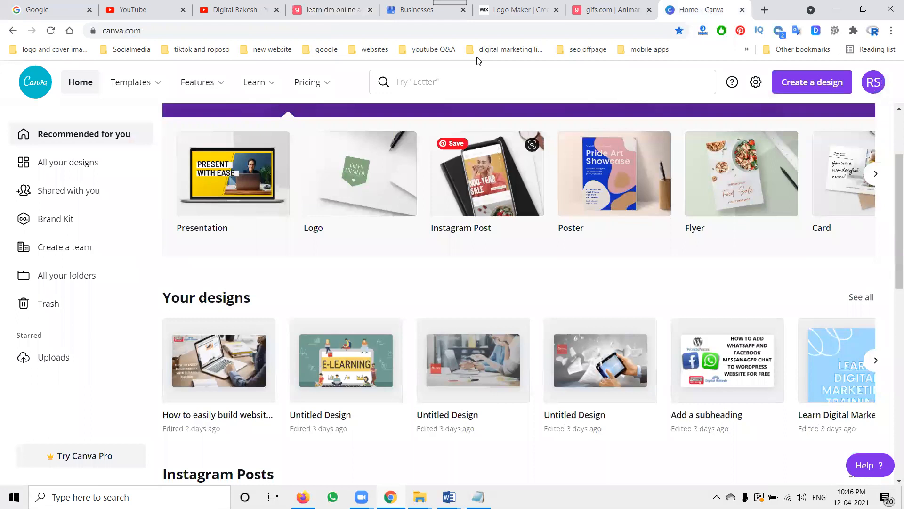
left_click(337, 8)
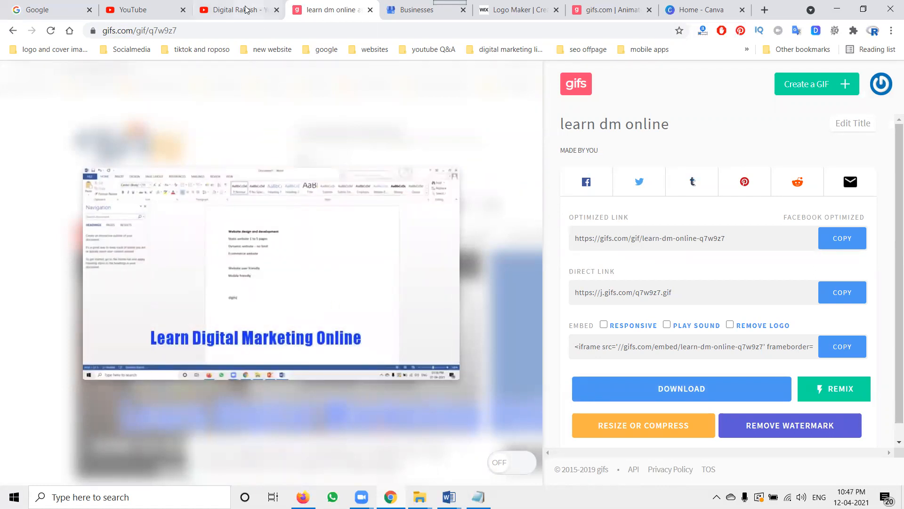
left_click(607, 9)
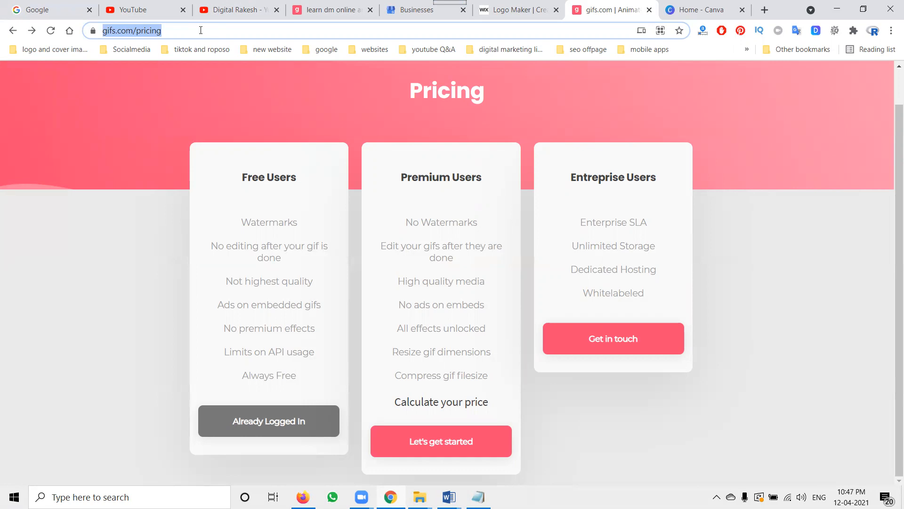
Return to the finished GIF's page and download it as Original GIF.
left_click(298, 4)
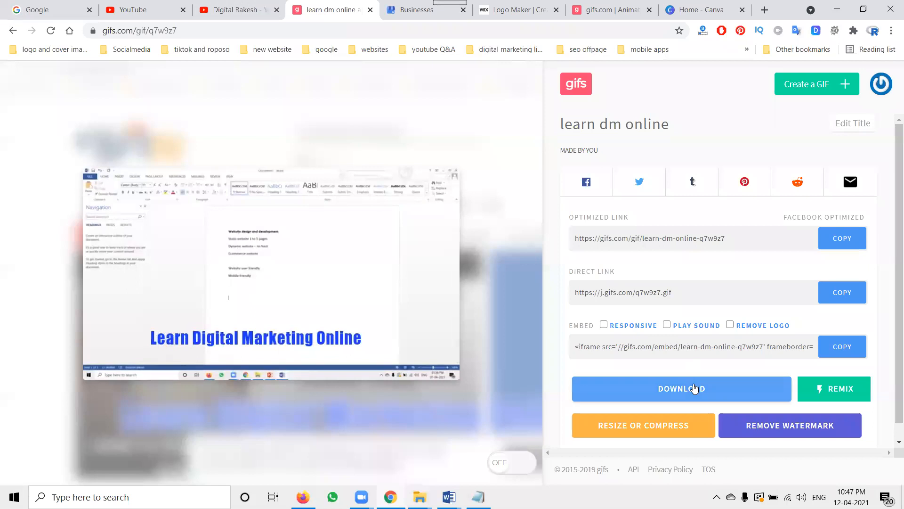
left_click(694, 387)
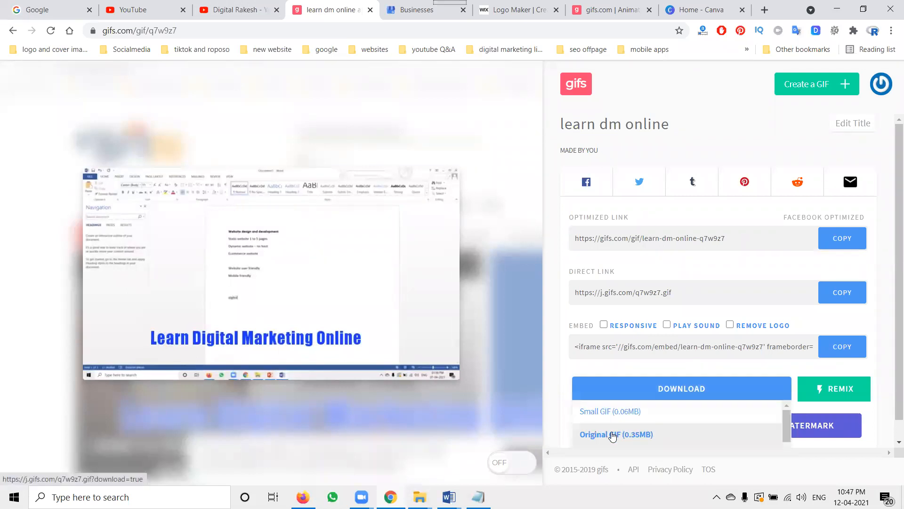
left_click(612, 435)
left_click(585, 372)
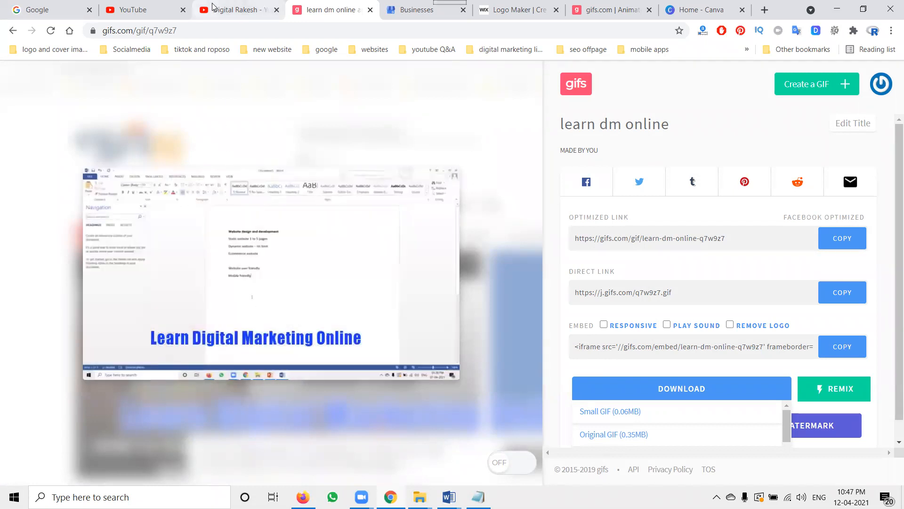
left_click(236, 10)
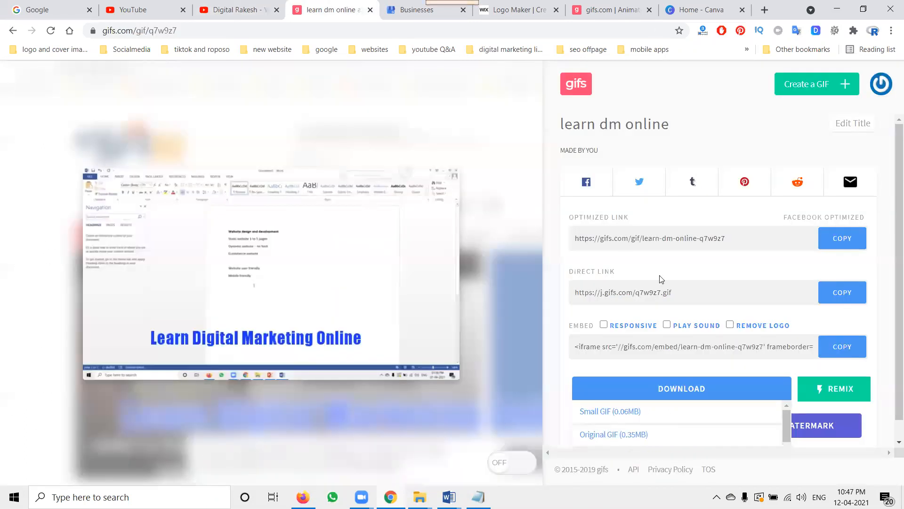
left_click(329, 9)
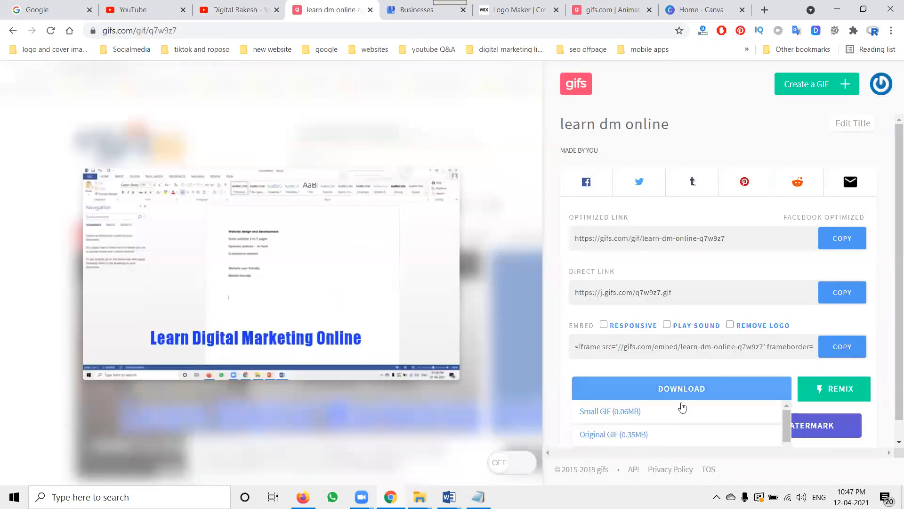
left_click(650, 410)
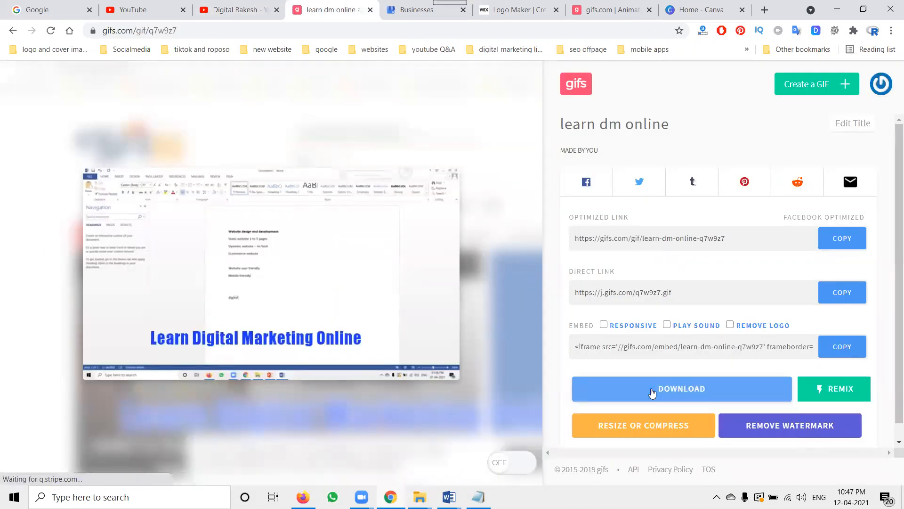
View the downloaded gif (1).gif in Photos to check its caption and watermark, and close it.
left_click(70, 470)
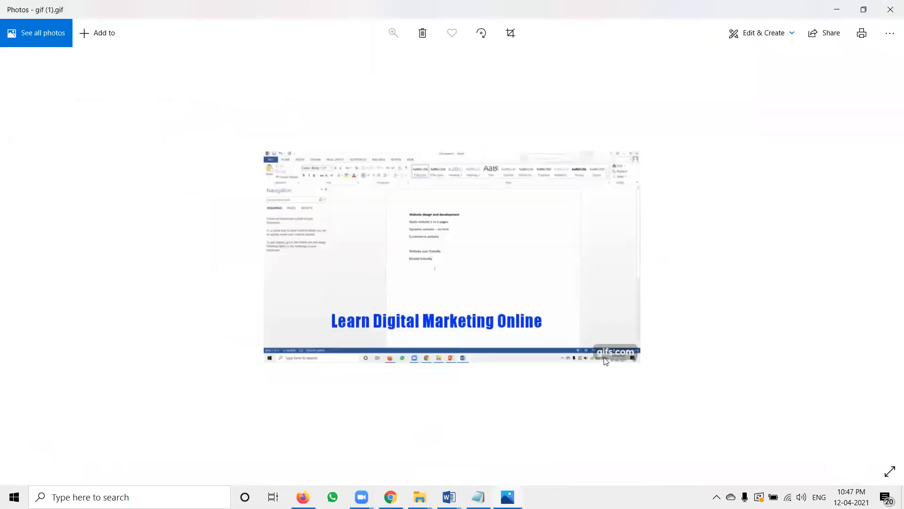
left_click(891, 14)
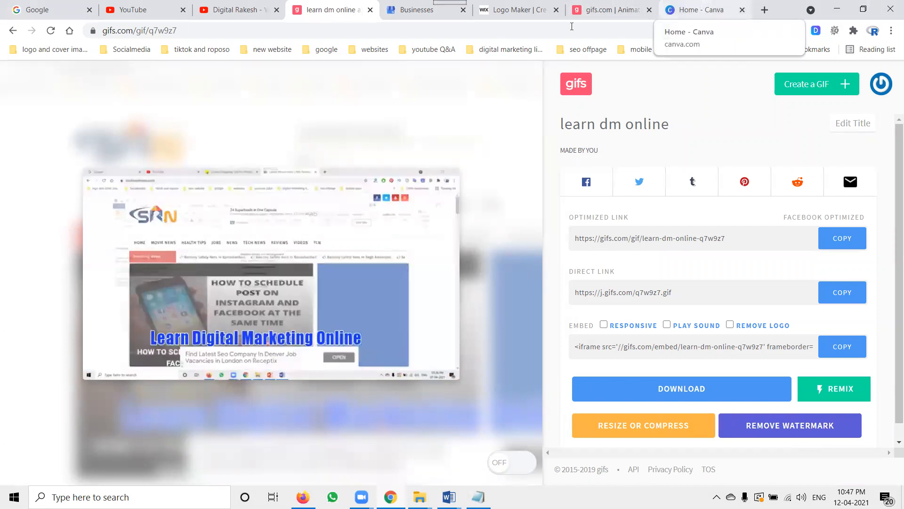
Switch to the YouTube channel's Community page and start a new image post.
left_click(237, 10)
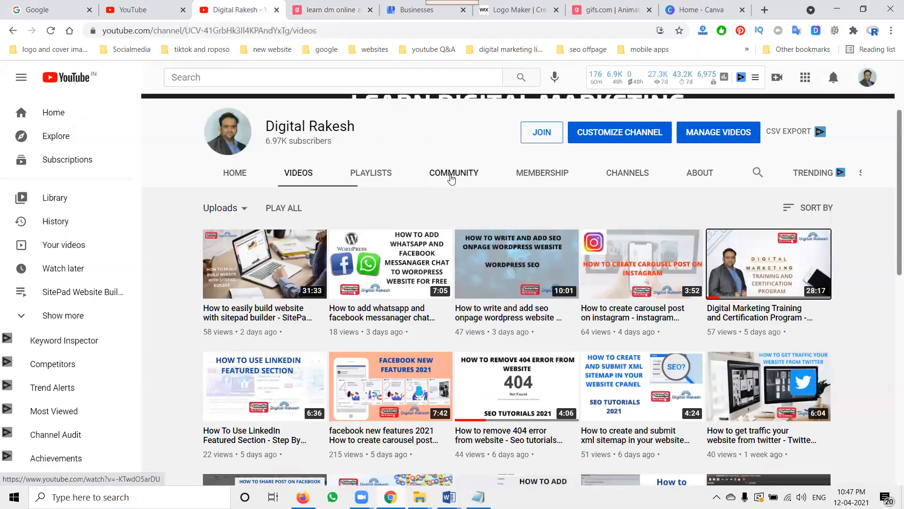
left_click(452, 174)
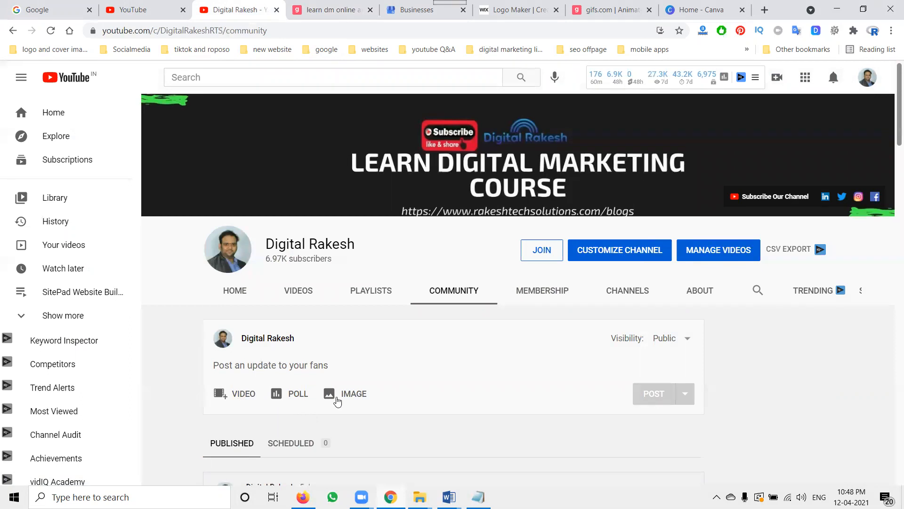
left_click(346, 396)
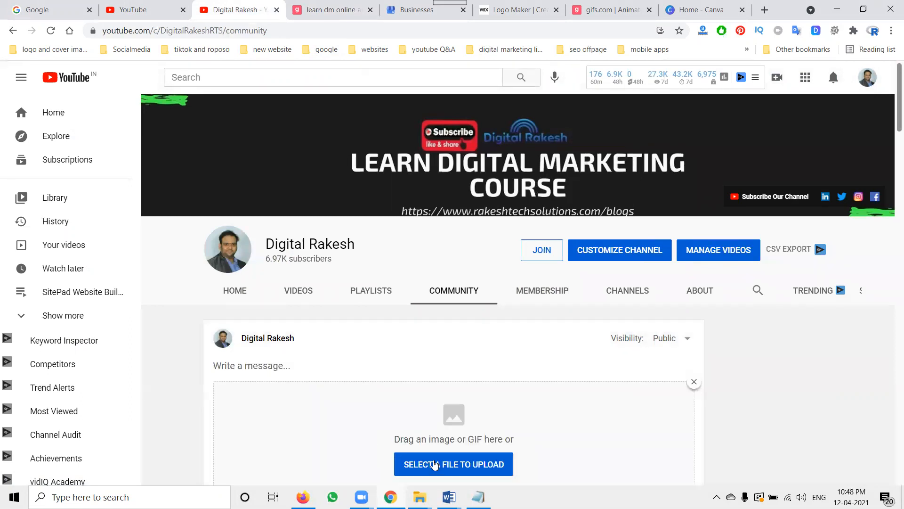
Upload the file named "gif" from the Downloads folder to the community post.
left_click(473, 465)
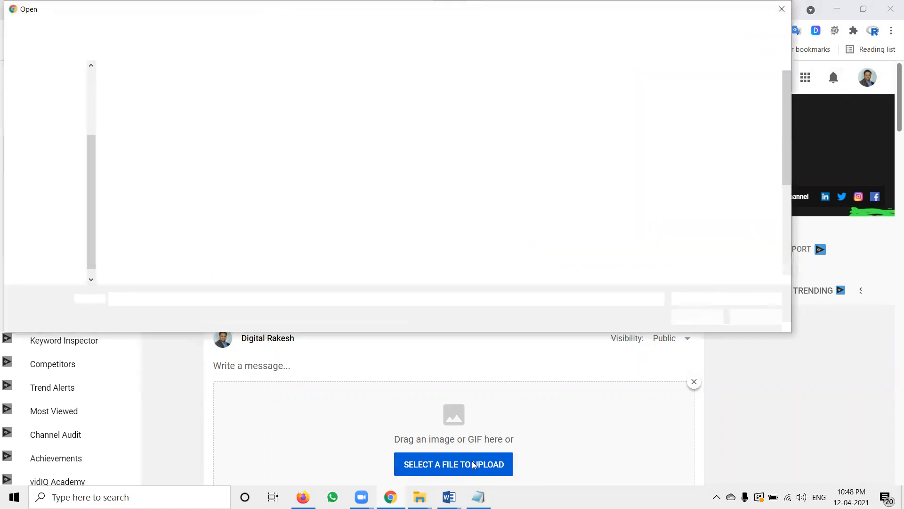
left_click(39, 176)
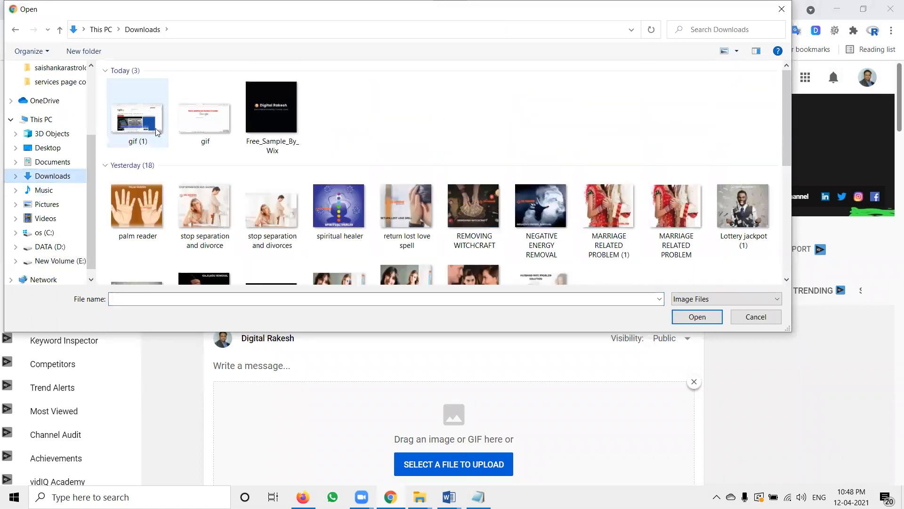
left_click(195, 126)
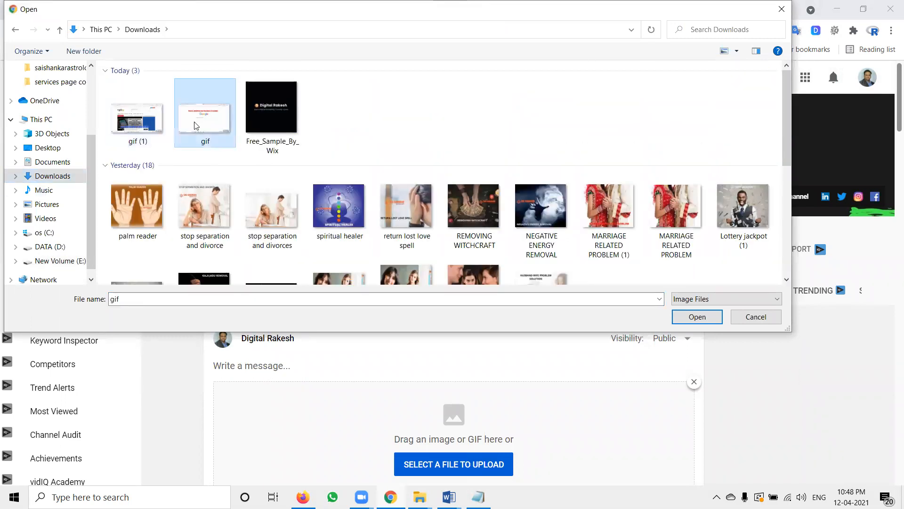
double_click(195, 126)
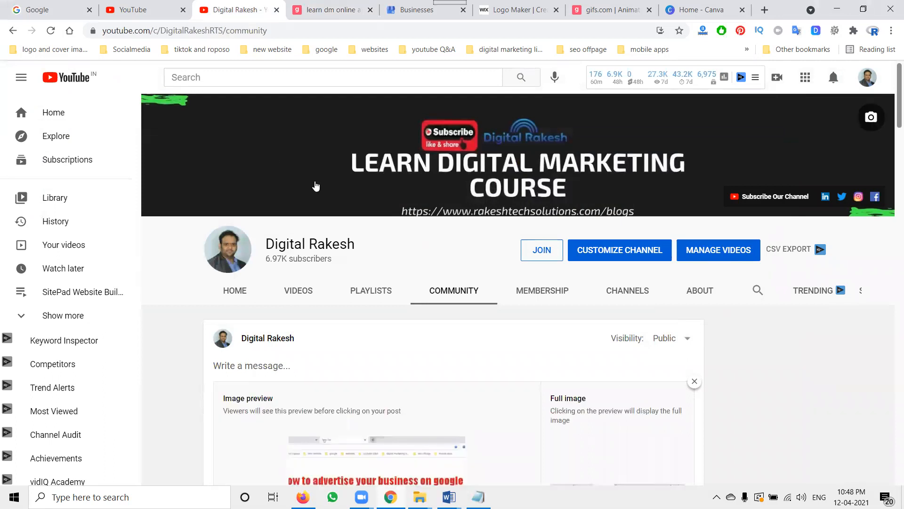
Open the uploaded GIF's preview crop for repositioning, and cancel the community post draft.
scroll(372, 263, "down", 5)
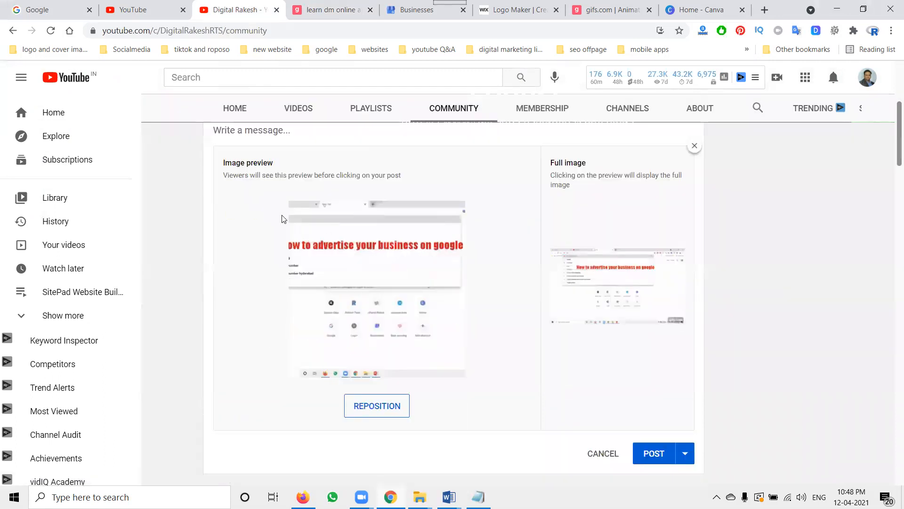
scroll(404, 283, "up", 5)
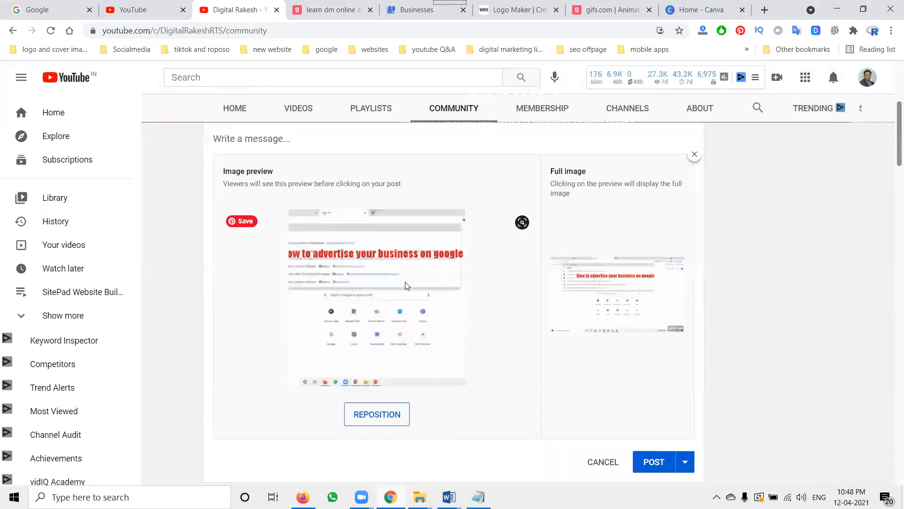
scroll(394, 371, "down", 6)
left_click(374, 347)
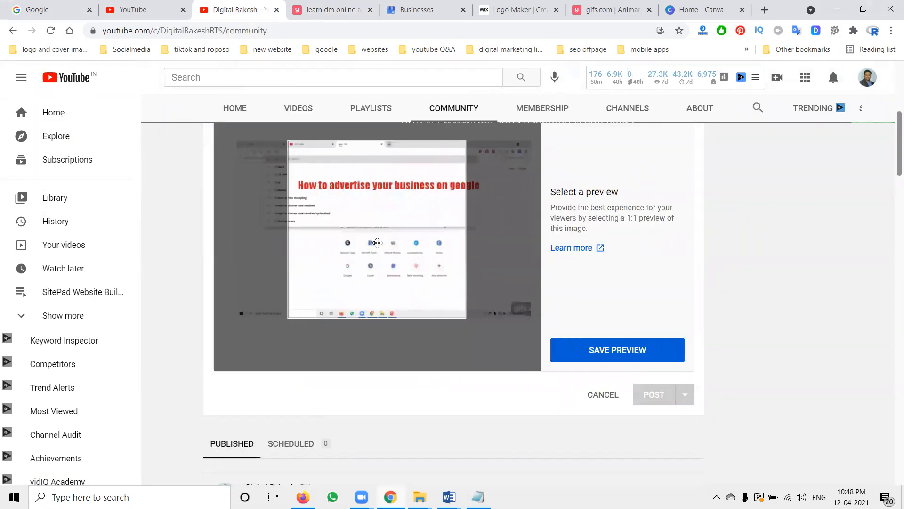
left_click(599, 400)
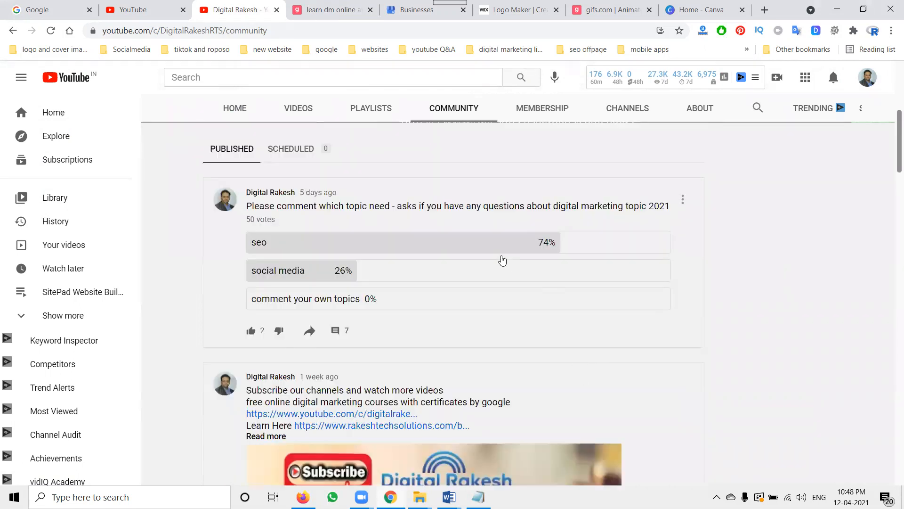
Start a new image post on the Community page and upload the file named "gif" from the Downloads folder.
scroll(503, 261, "up", 3)
left_click(353, 276)
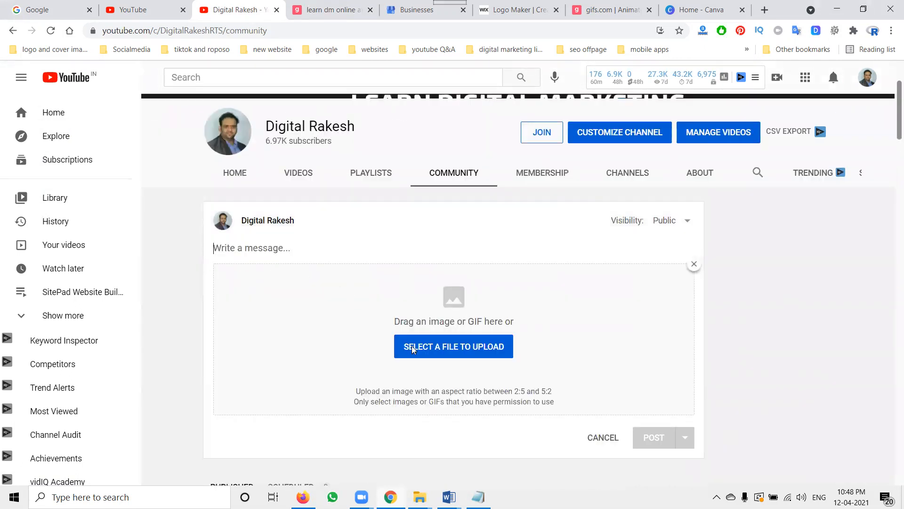
left_click(413, 347)
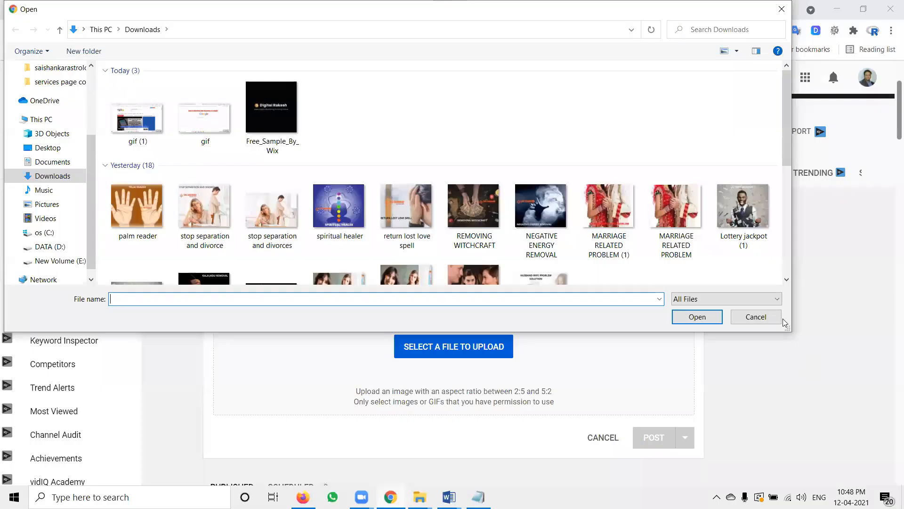
double_click(205, 118)
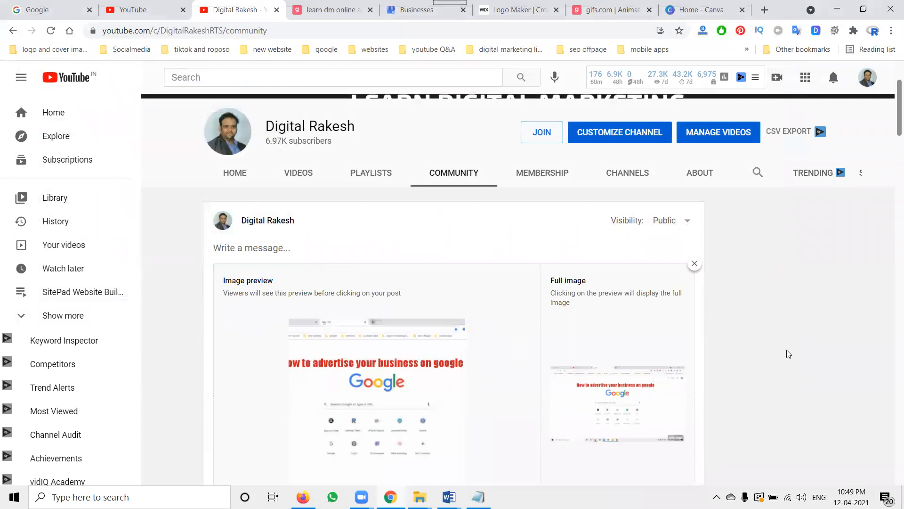
Copy the "Subscribe our channels and watch more videos" block with its links and hashtags from the Word document smo content into the post message.
key("alt+Tab")
left_click_drag(339, 218, 568, 356)
key("ctrl+c")
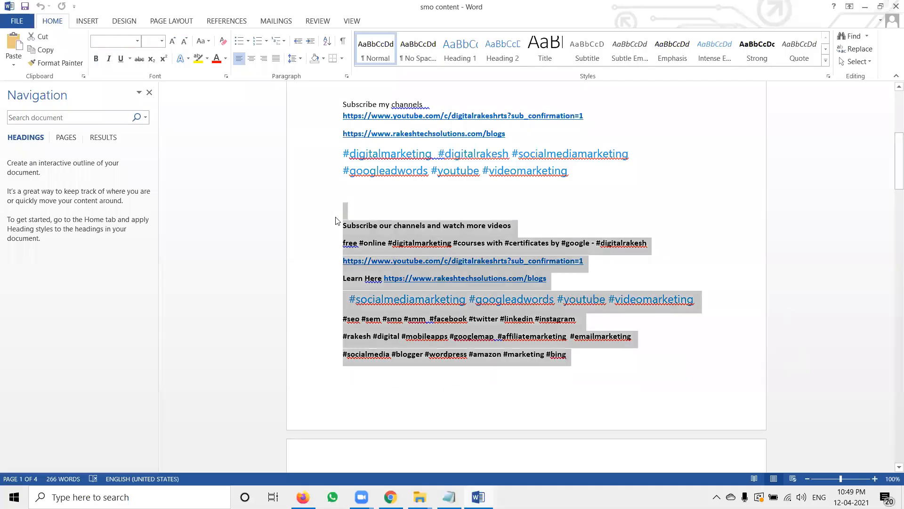
left_click(865, 7)
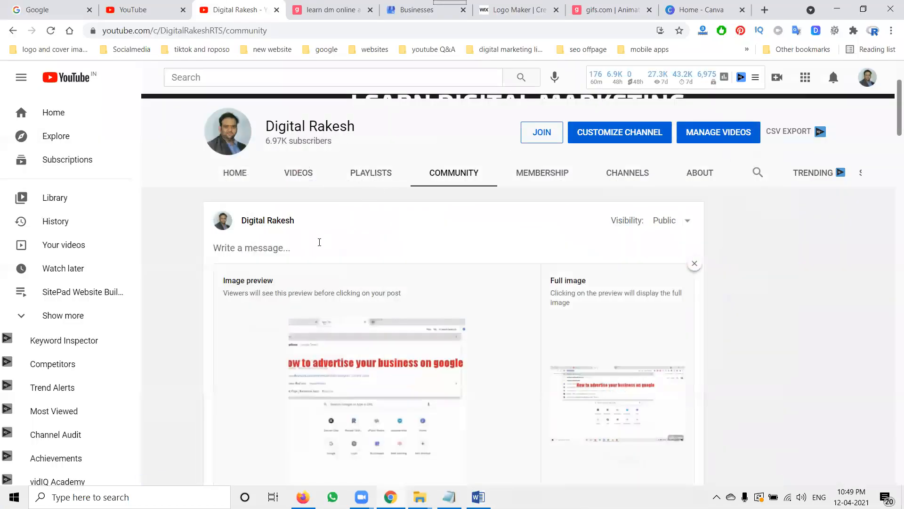
key("ctrl+v")
Publish the community post with the GIF and check it in the list of published posts.
scroll(731, 300, "down", 5)
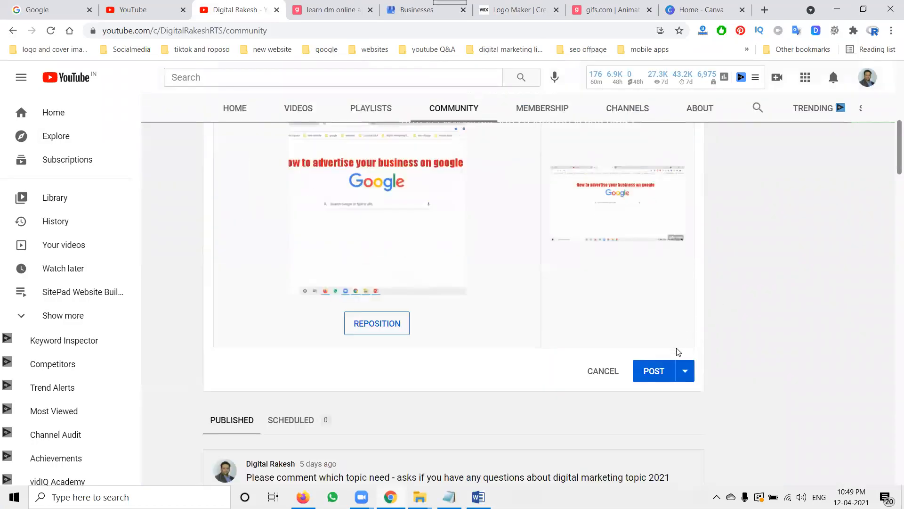
scroll(654, 372, "down", 8)
scroll(753, 325, "up", 10)
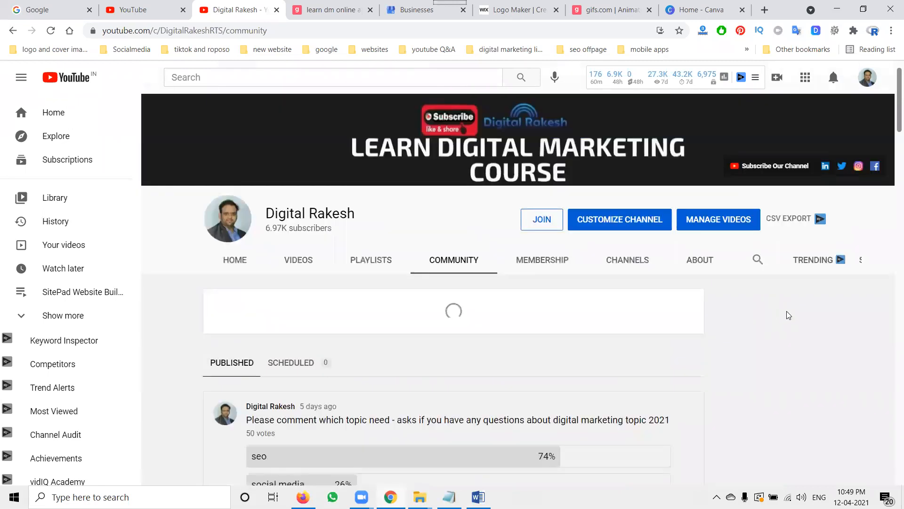
scroll(786, 313, "down", 4)
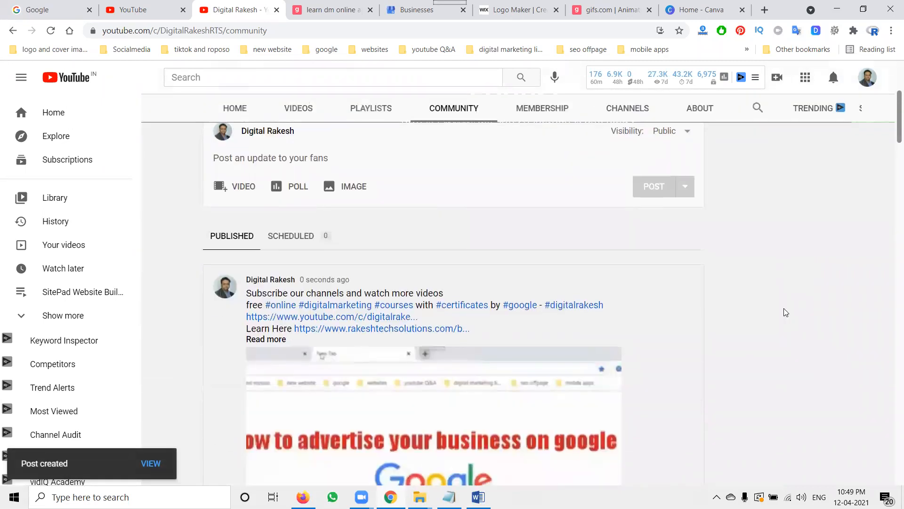
scroll(786, 312, "down", 3)
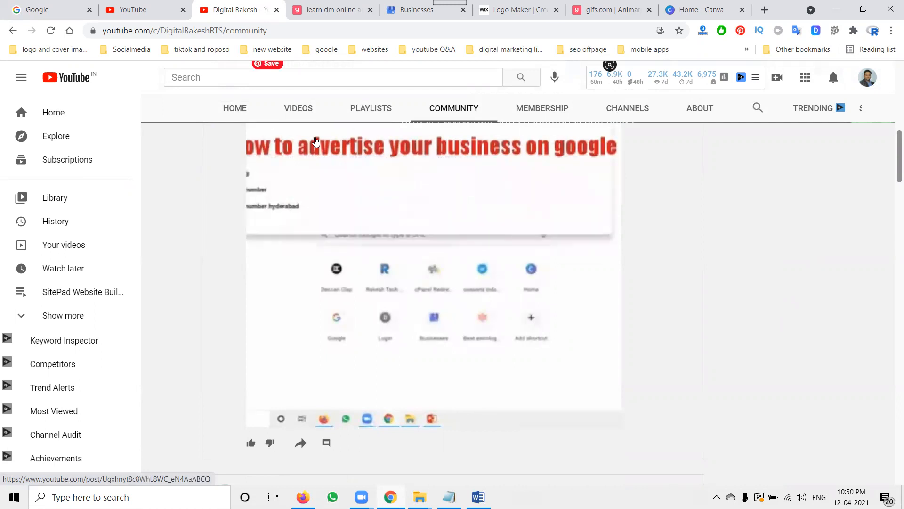
scroll(344, 164, "up", 8)
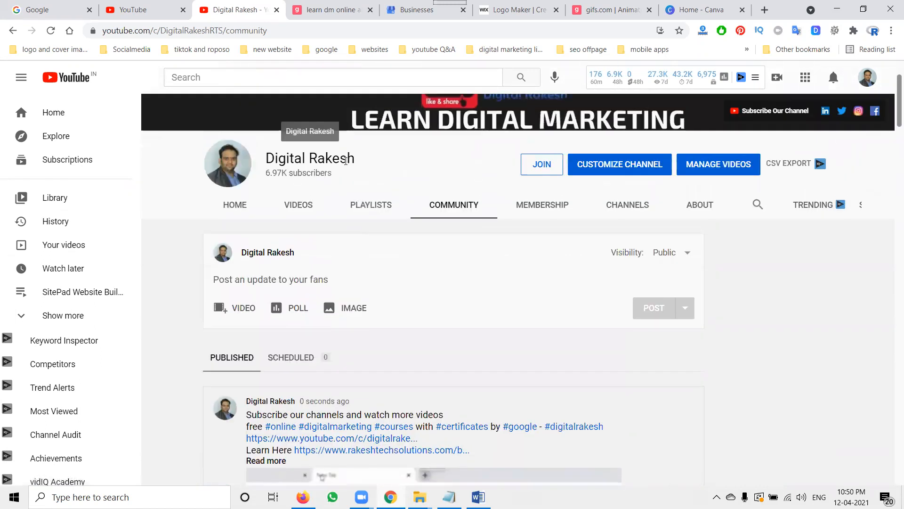
Review the "learn dm online" GIF on its gifs.com page and view the YouTube channel's Videos page.
left_click(310, 5)
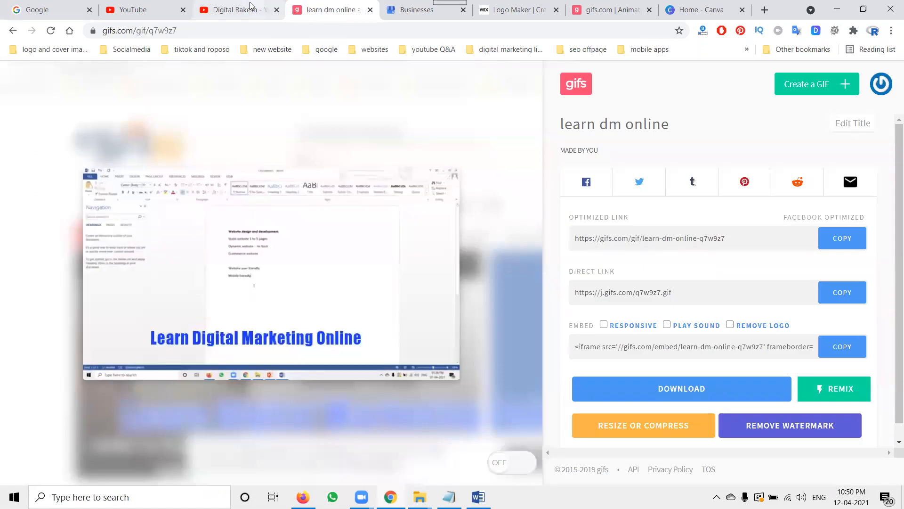
mouse_move(292, 193)
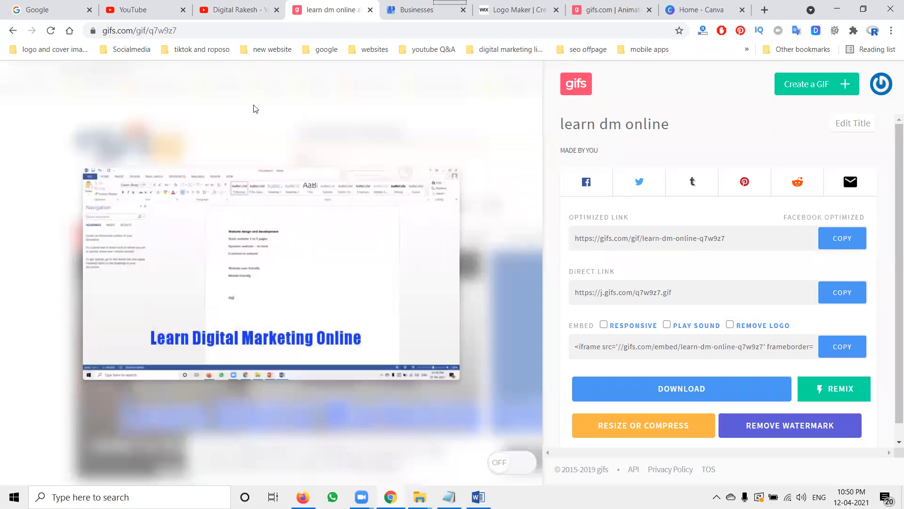
left_click(218, 15)
left_click(312, 7)
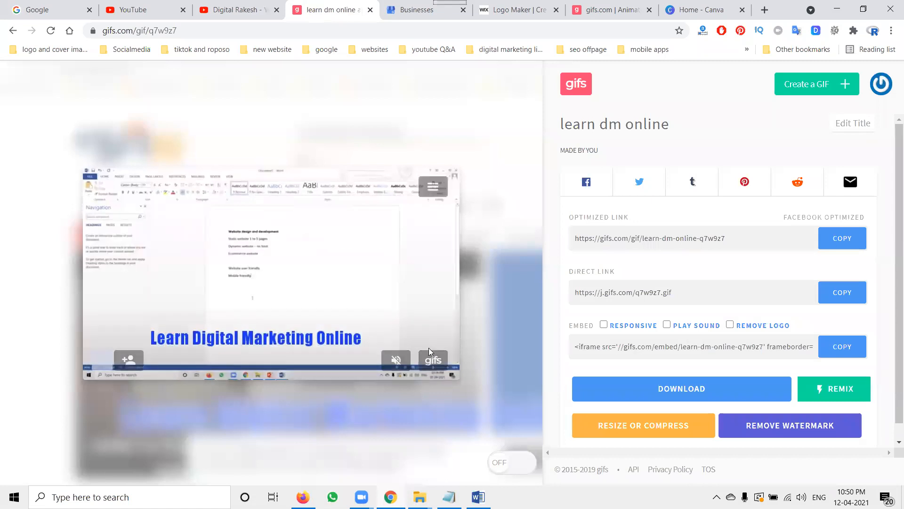
left_click(214, 14)
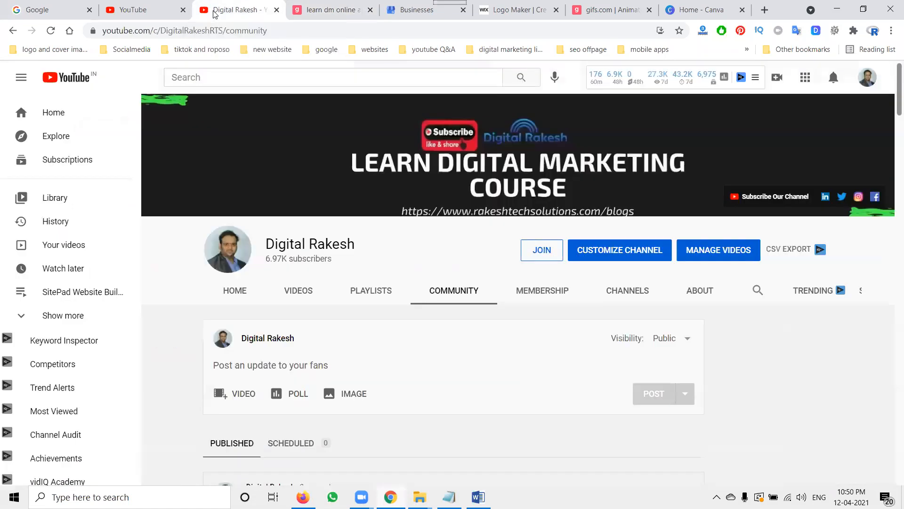
left_click(300, 287)
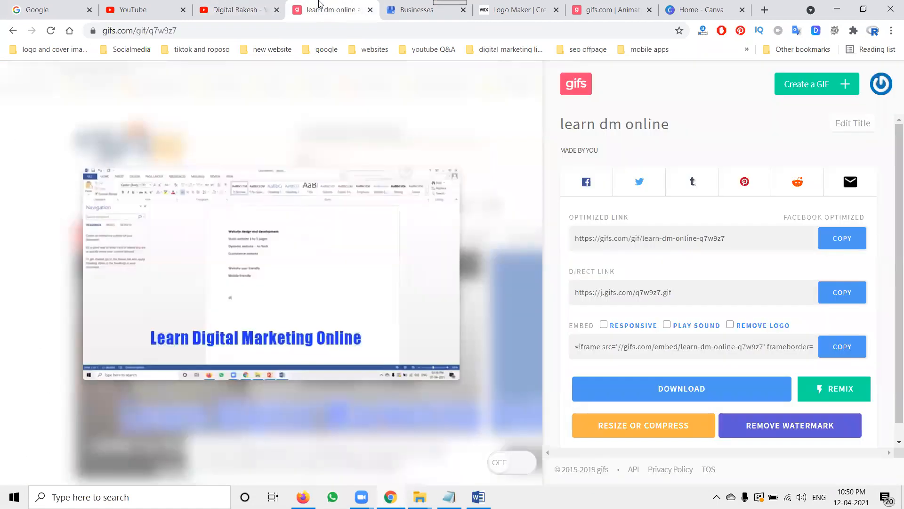
left_click(330, 9)
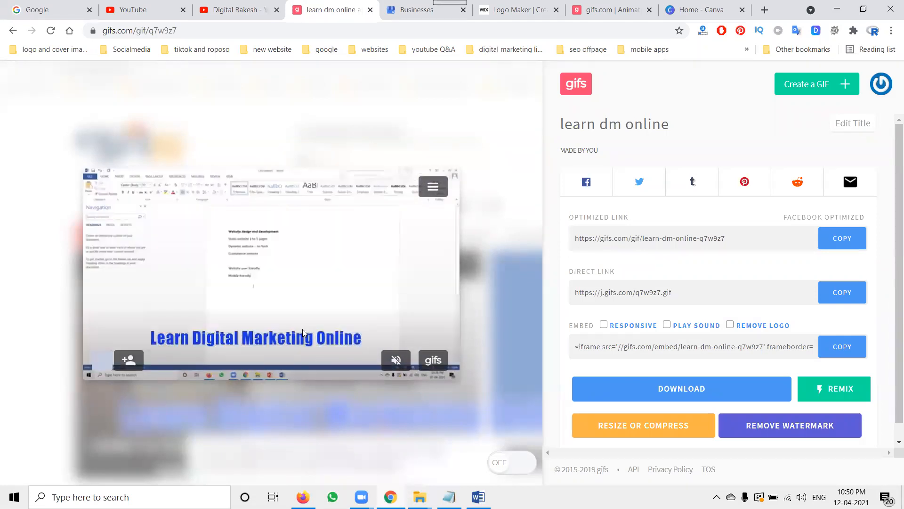
left_click(230, 10)
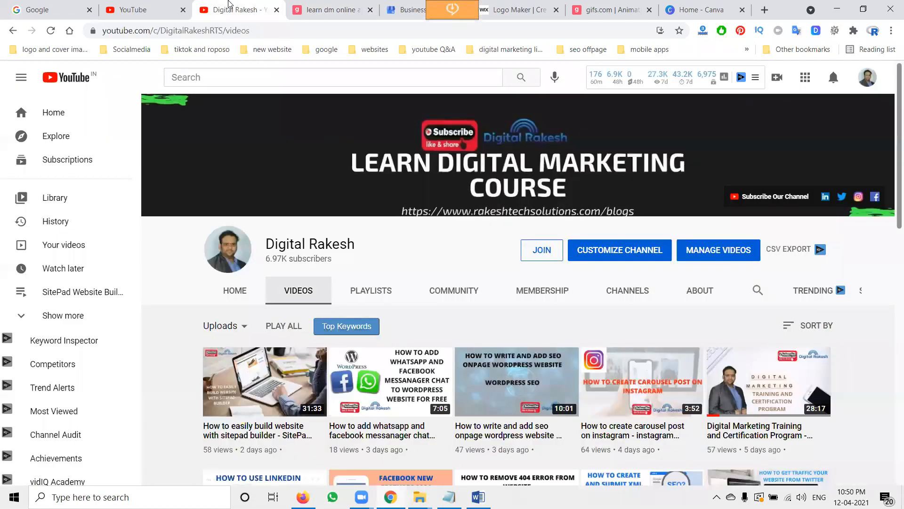